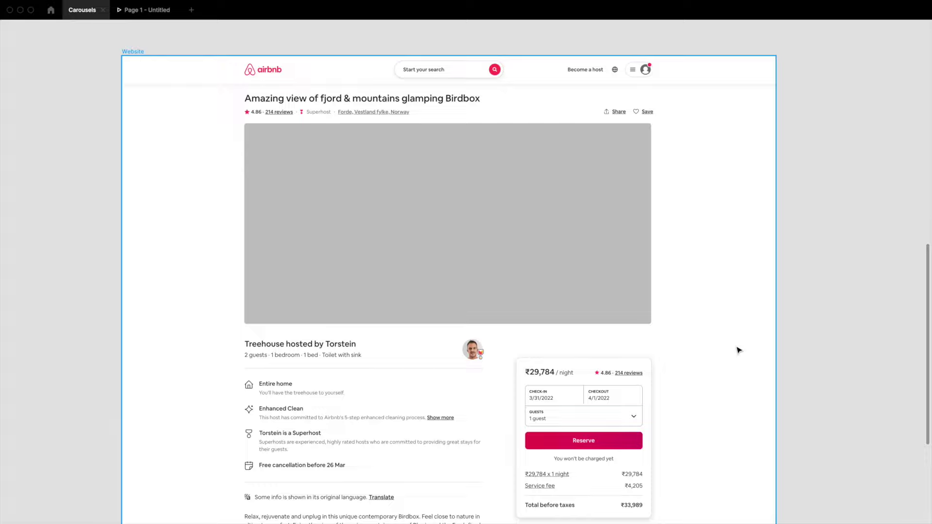
Step: Scroll through the Airbnb listing mockup in the Website frame to review it
scroll(739, 350, down, 10)
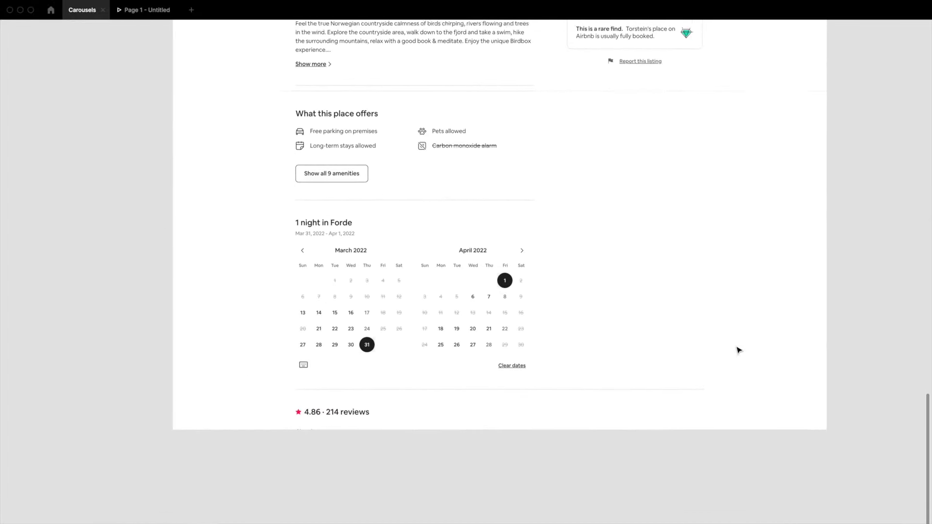
scroll(738, 351, up, 10)
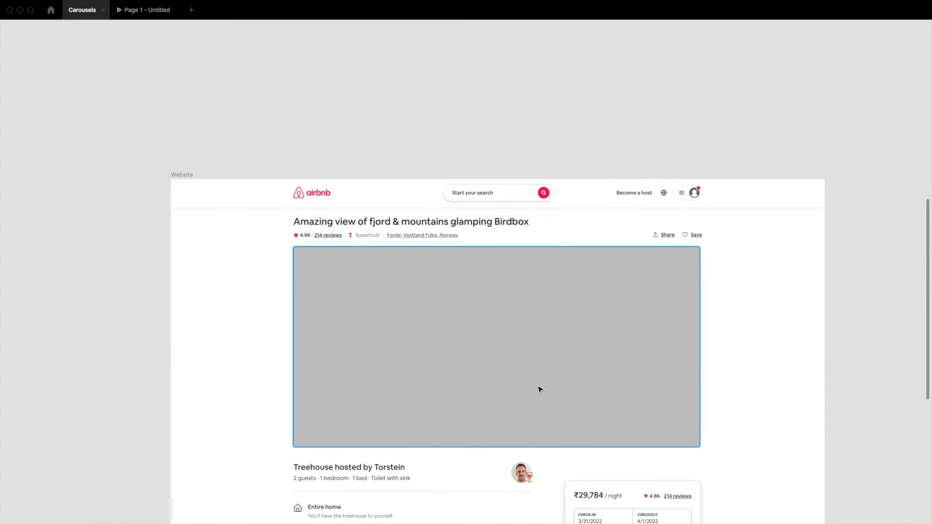
Step: Select the grey photo placeholder and restore the editing panels to confirm its 2230 × 1100 size
click(540, 390)
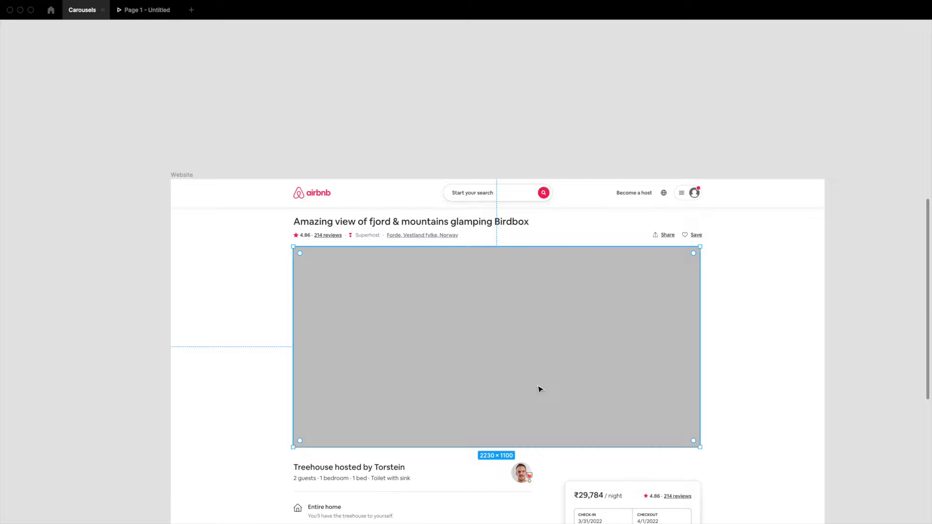
key(super+period)
scroll(539, 388, down, 3)
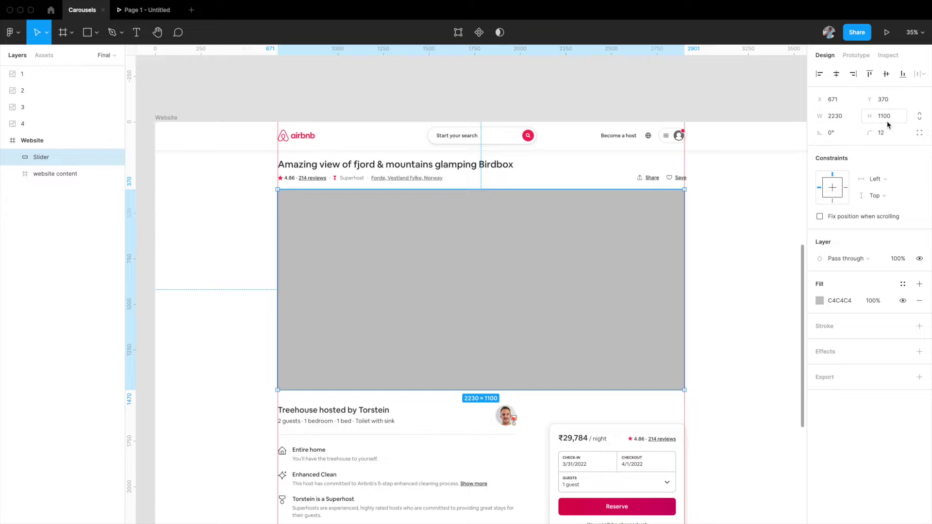
scroll(604, 337, up, 15)
Step: Inspect the four landscape photos above the Website frame: aurora, harbour houses, narrow street, second aurora
scroll(603, 337, down, 3)
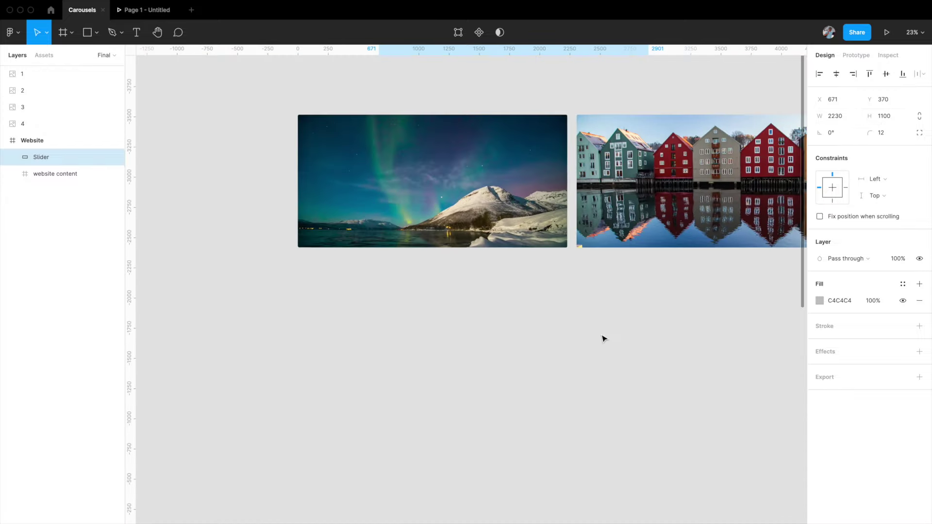
scroll(541, 306, up, 2)
click(452, 255)
scroll(452, 255, right, 3)
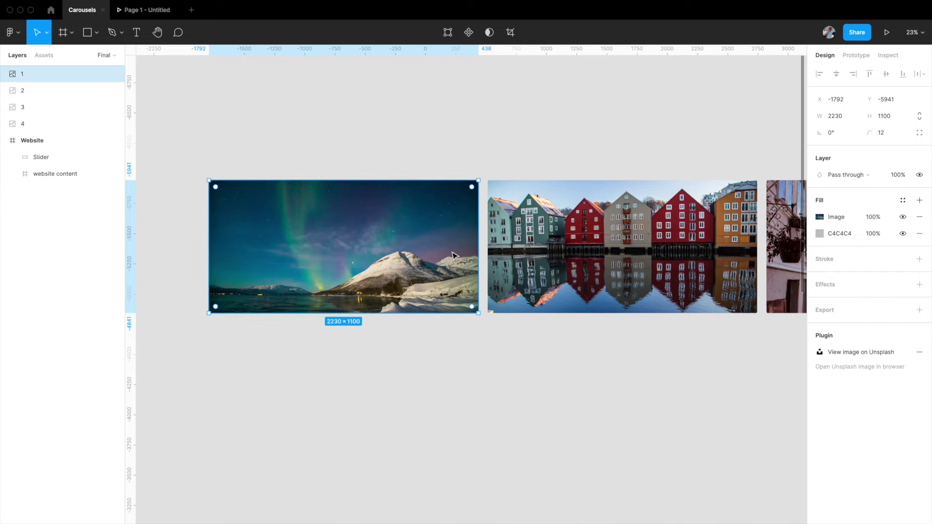
click(584, 253)
scroll(584, 253, right, 5)
click(584, 253)
scroll(584, 253, down, 1)
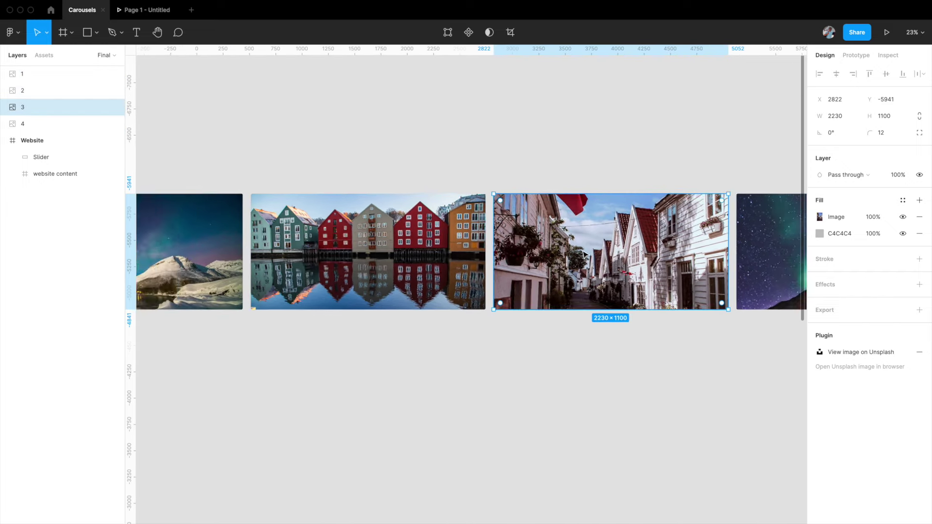
scroll(584, 253, down, 2)
click(719, 250)
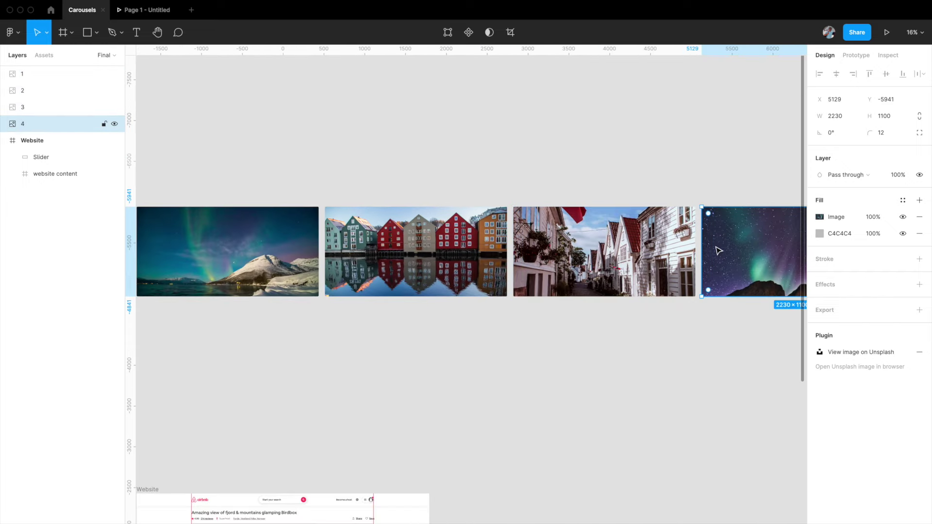
scroll(719, 251, left, 2)
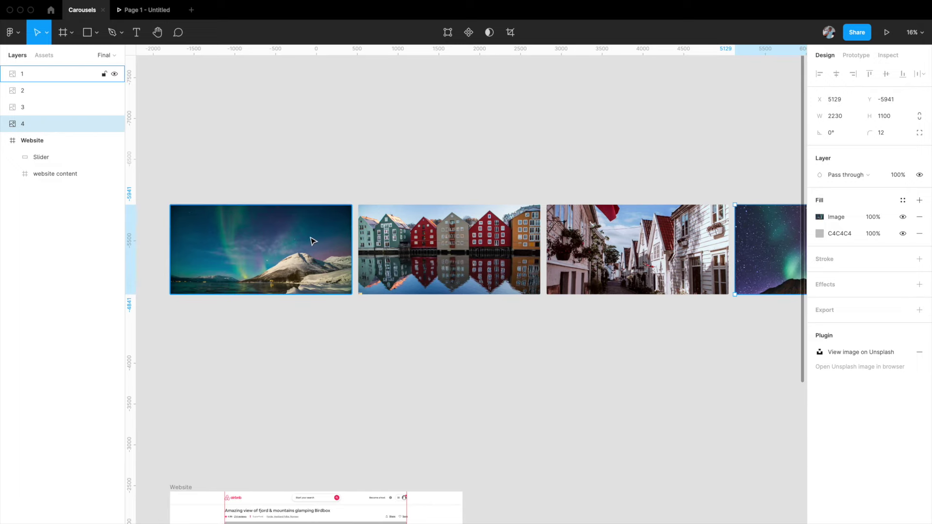
scroll(307, 241, down, 3)
scroll(307, 241, left, 2)
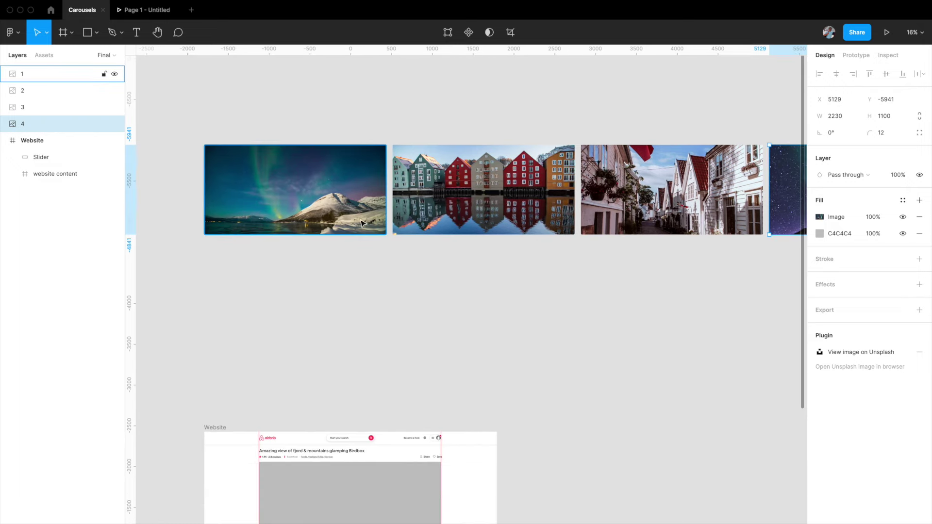
scroll(389, 217, left, 7)
scroll(389, 218, up, 1)
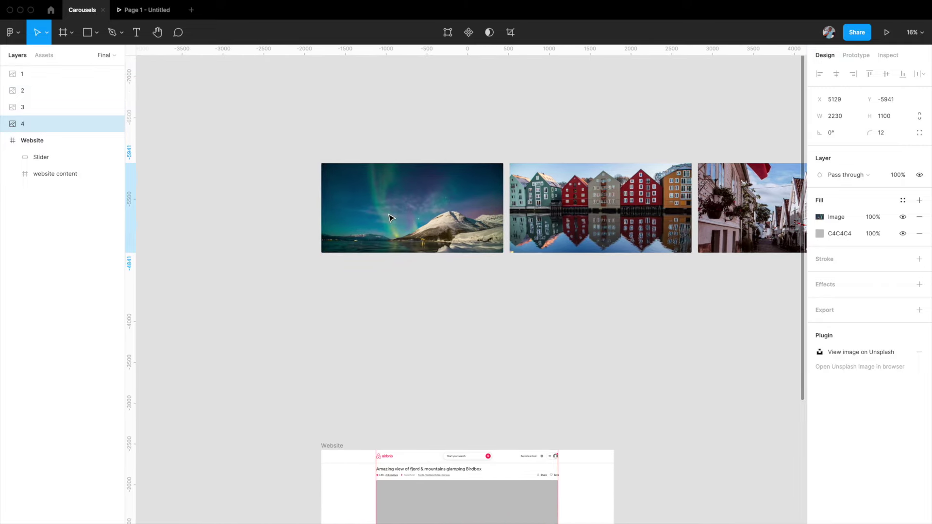
scroll(389, 217, up, 3)
scroll(385, 241, up, 4)
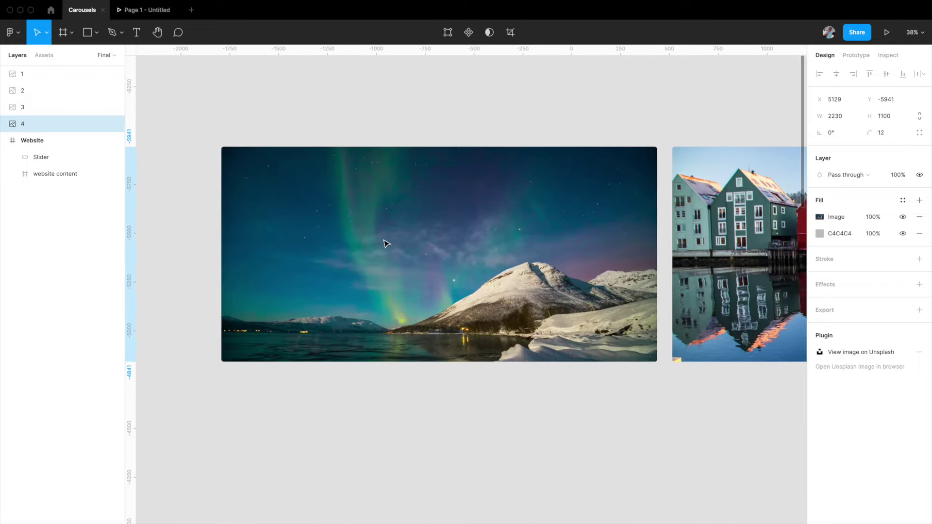
scroll(383, 244, down, 3)
Step: Select all four photos together and wrap them in a new frame
click(374, 244)
scroll(374, 243, right, 5)
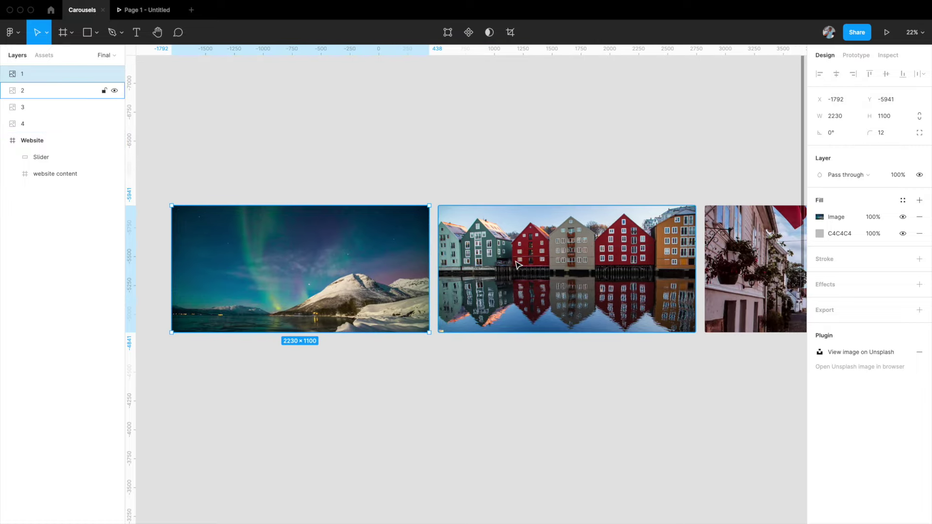
shift+click(517, 265)
scroll(262, 311, down, 2)
shift+click(651, 286)
scroll(651, 286, down, 2)
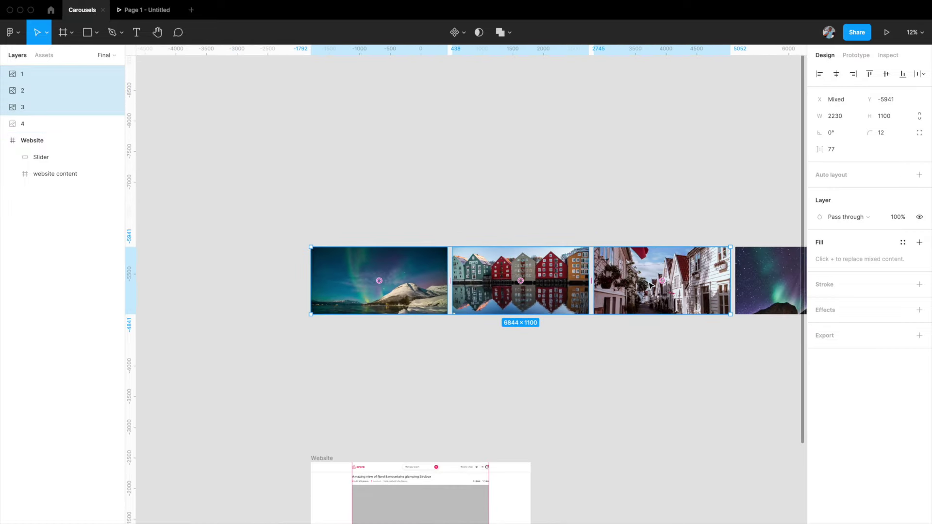
scroll(679, 281, right, 3)
shift+click(722, 280)
scroll(360, 318, up, 3)
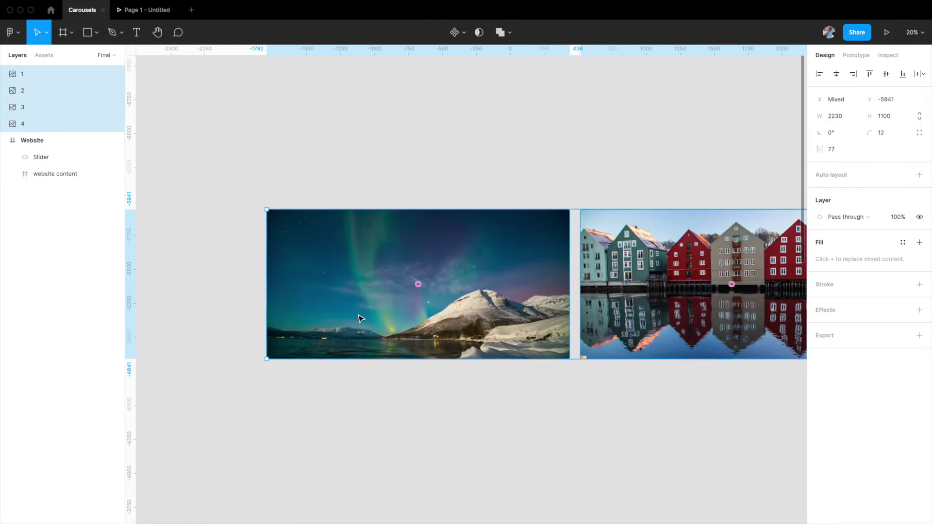
scroll(360, 318, up, 2)
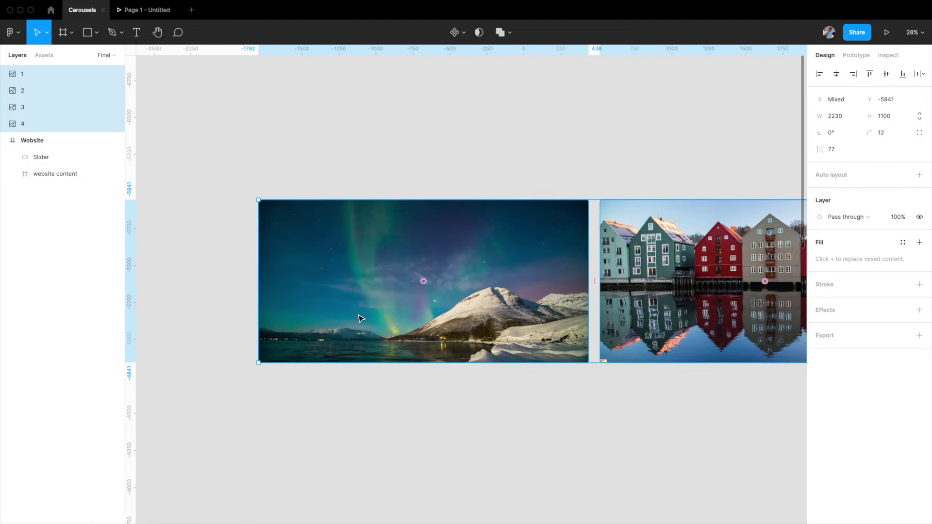
key(alt+super+g)
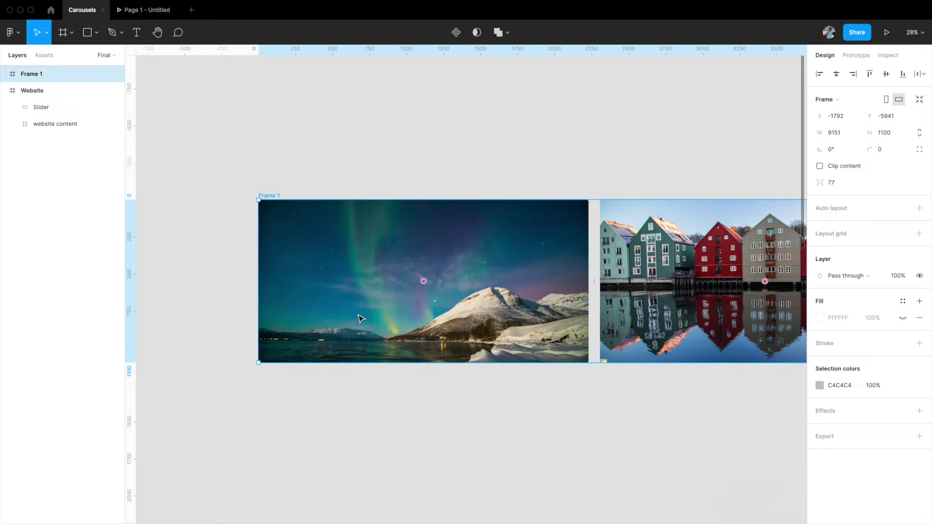
Step: Rename Frame 1 to 'Slider component' in the Layers panel
double_click(32, 74)
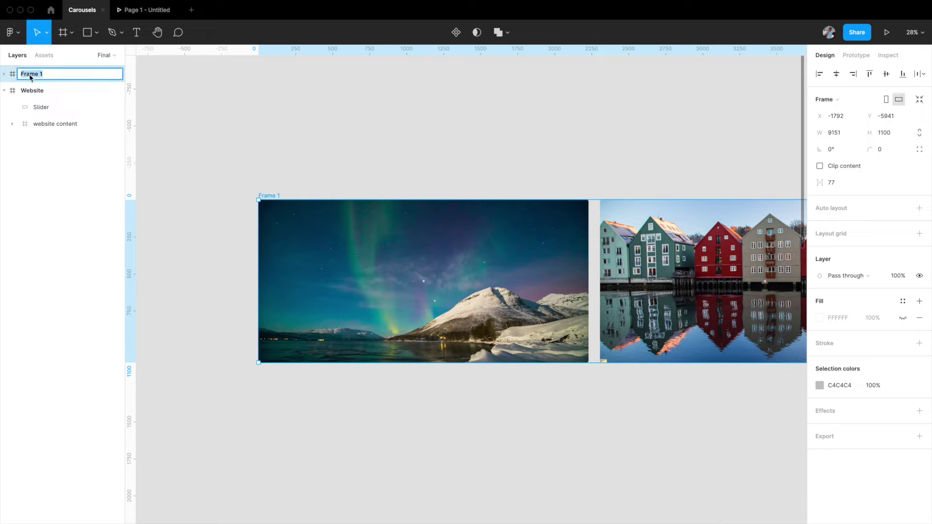
text(Slider co)
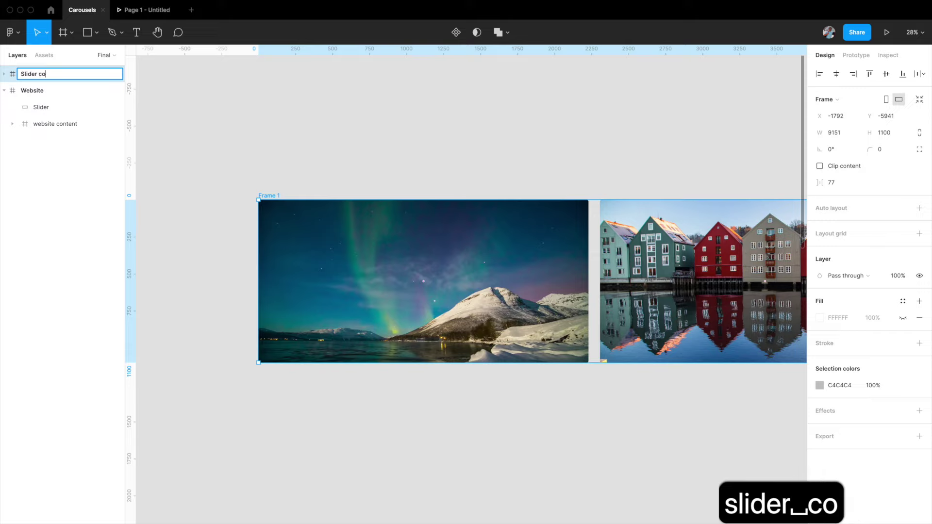
text(mponent)
key(Return)
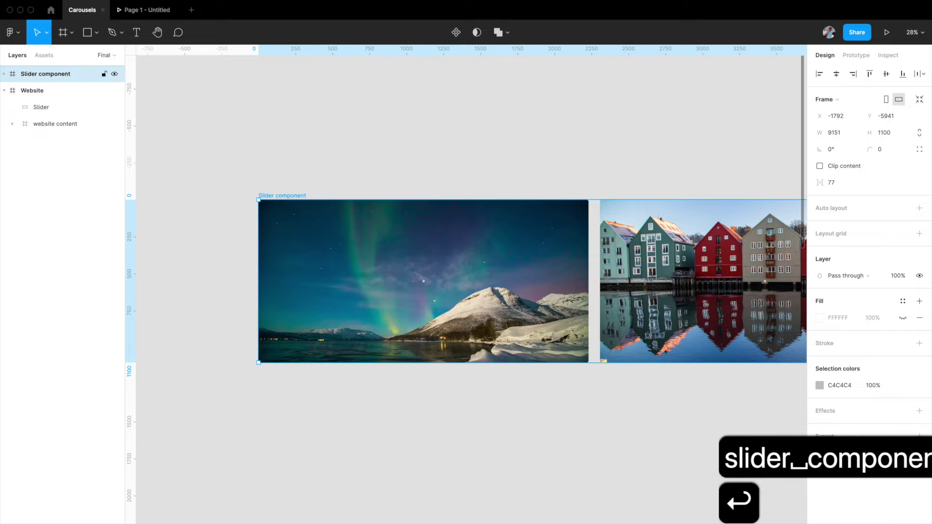
scroll(294, 119, down, 3)
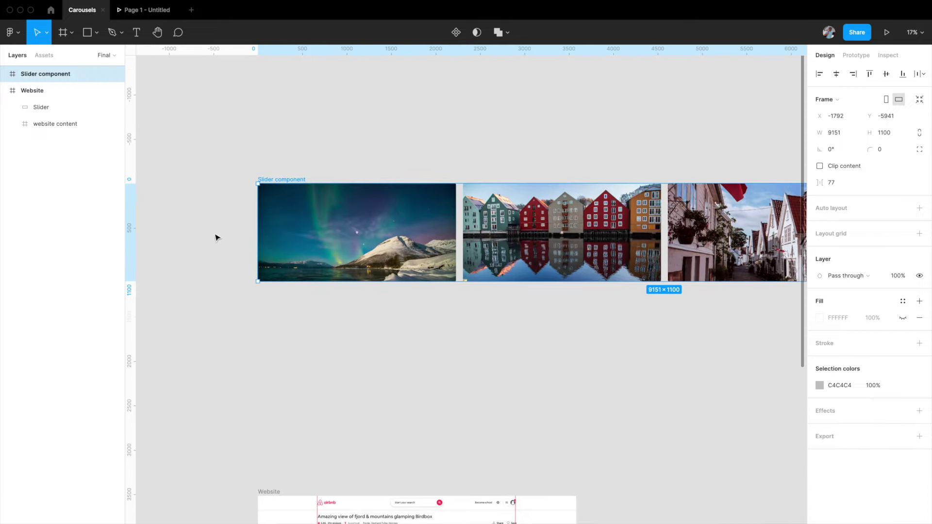
Step: Drag the Slider component frame's right edge in until it measures 2230 × 1100
scroll(296, 182, down, 3)
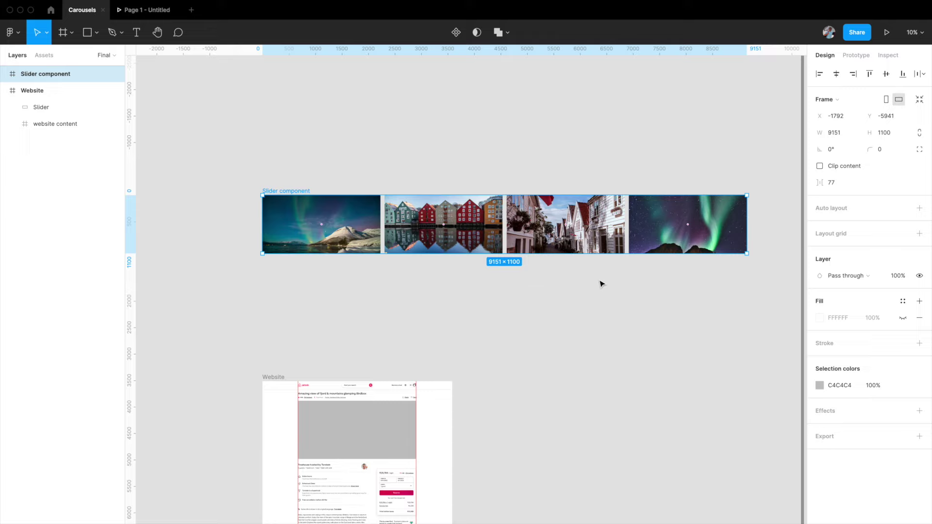
scroll(320, 221, up, 3)
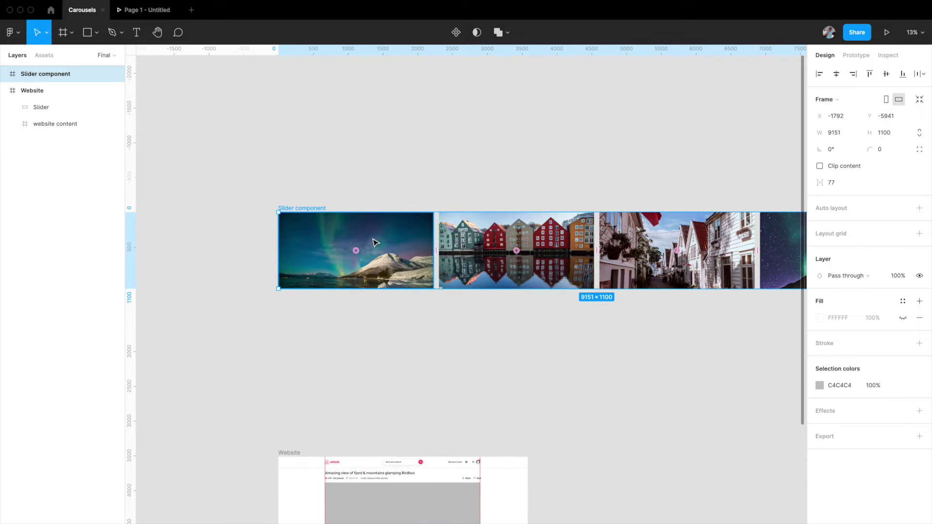
scroll(372, 243, down, 2)
scroll(383, 481, down, 2)
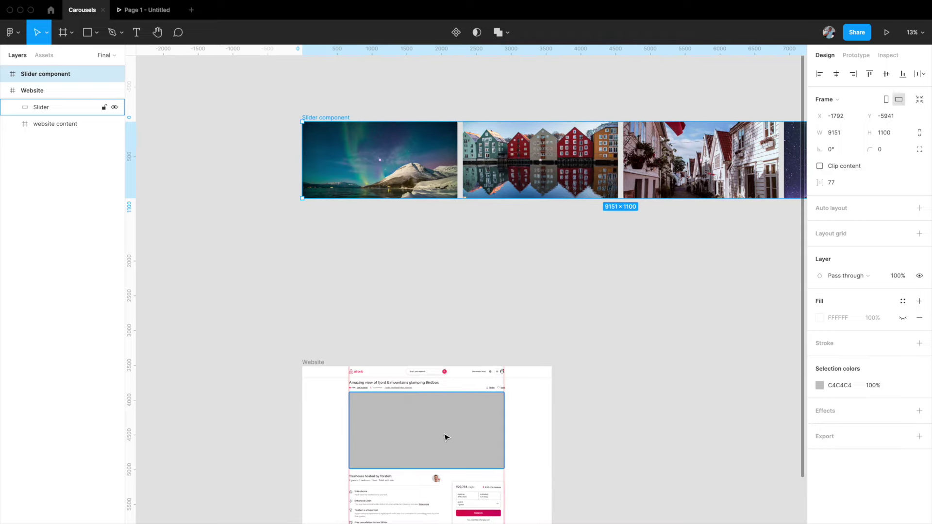
scroll(447, 437, up, 1)
scroll(436, 440, down, 3)
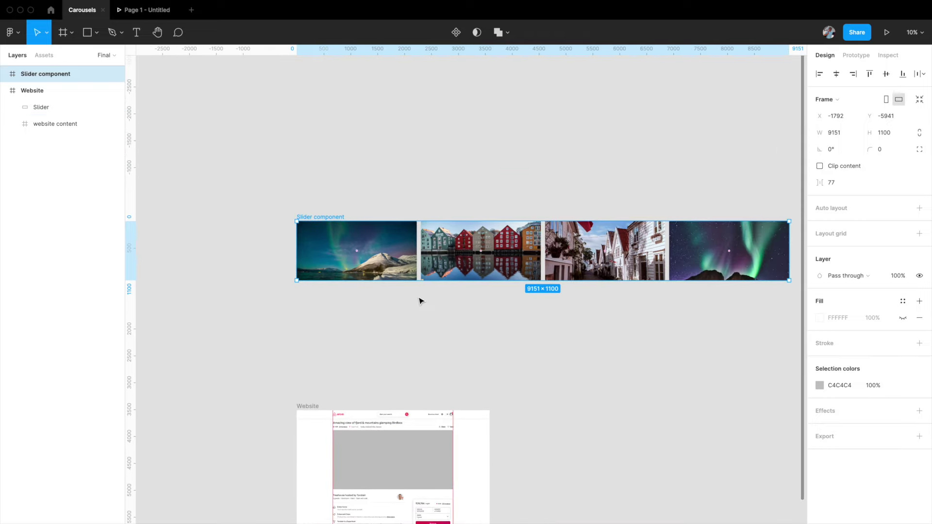
scroll(413, 281, down, 1)
scroll(412, 282, left, 1)
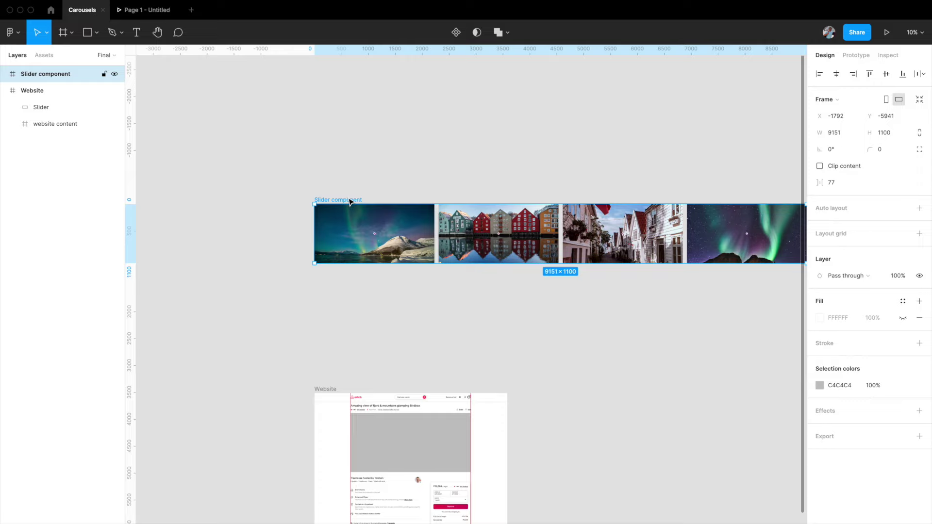
scroll(348, 199, right, 1)
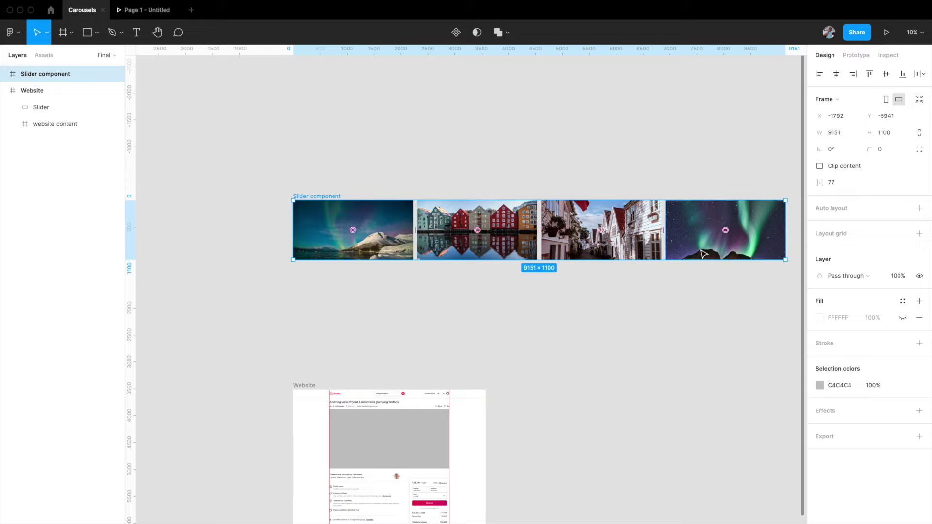
drag(785, 234, 414, 255)
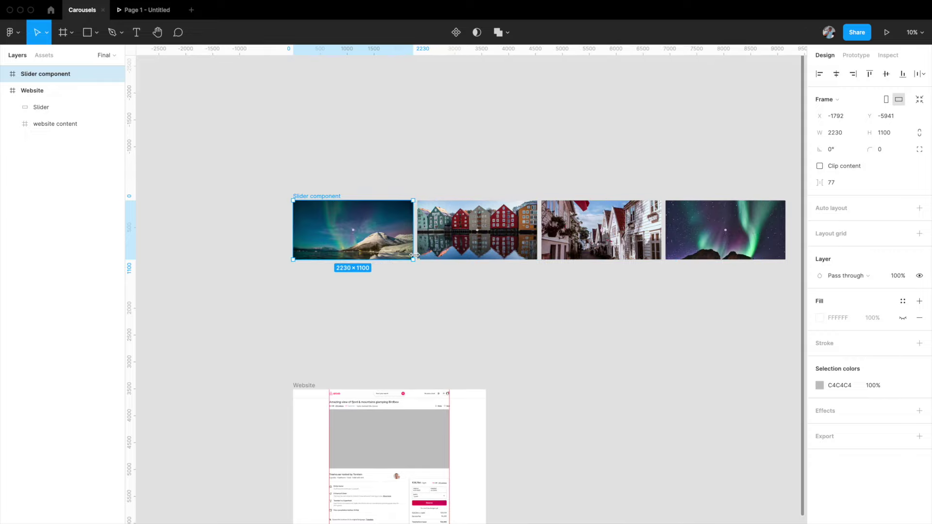
scroll(362, 237, up, 5)
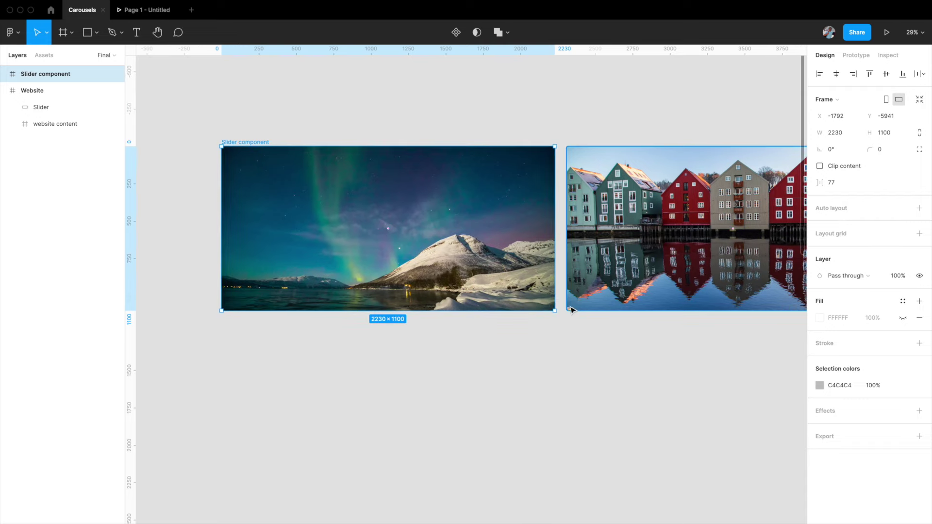
scroll(572, 310, down, 3)
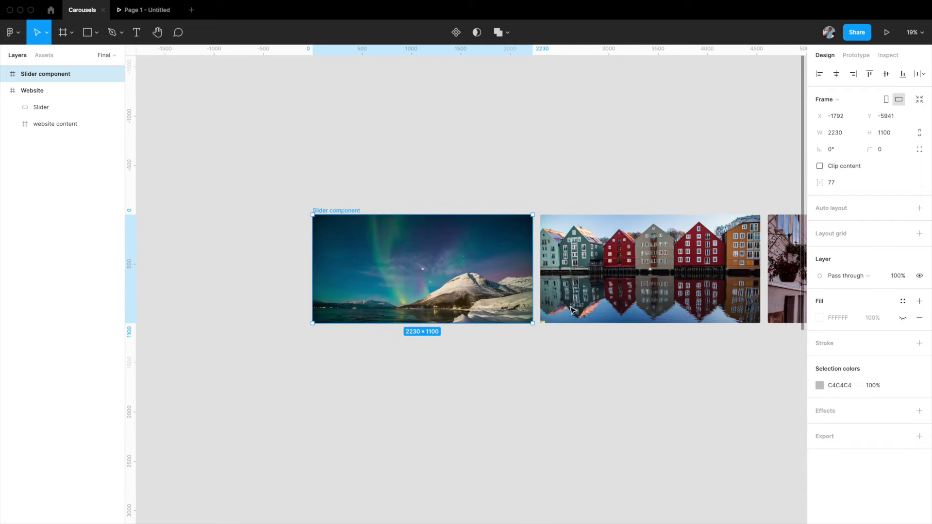
Step: Turn on Clip content for Slider component so only the first aurora photo shows
click(819, 166)
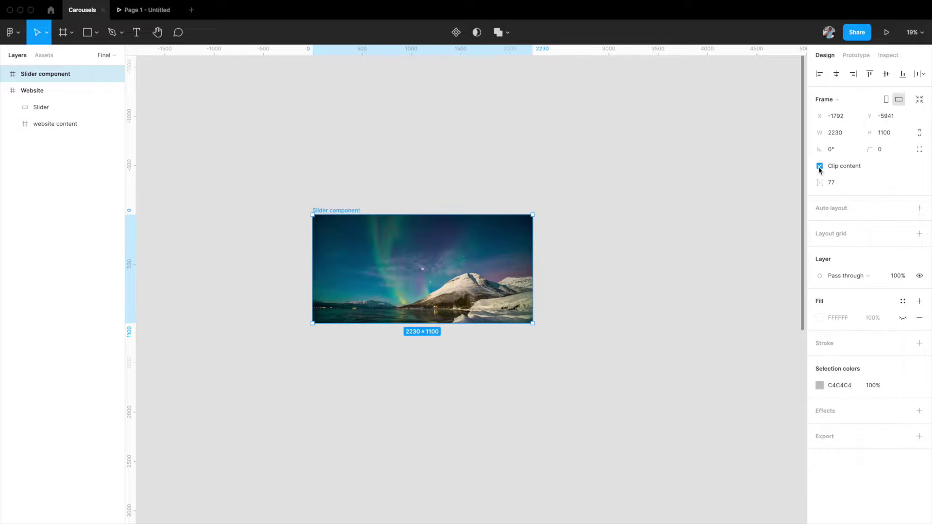
click(820, 167)
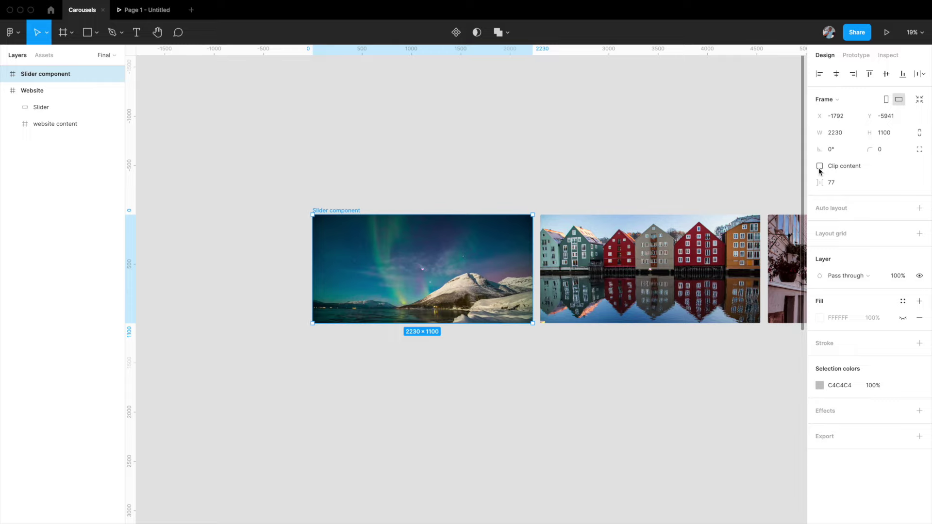
click(820, 166)
click(407, 184)
scroll(407, 184, down, 3)
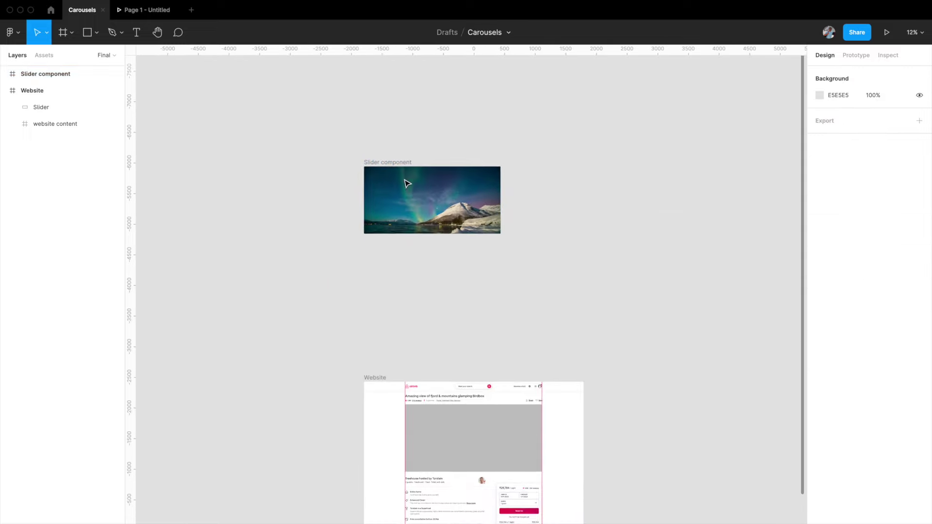
click(383, 166)
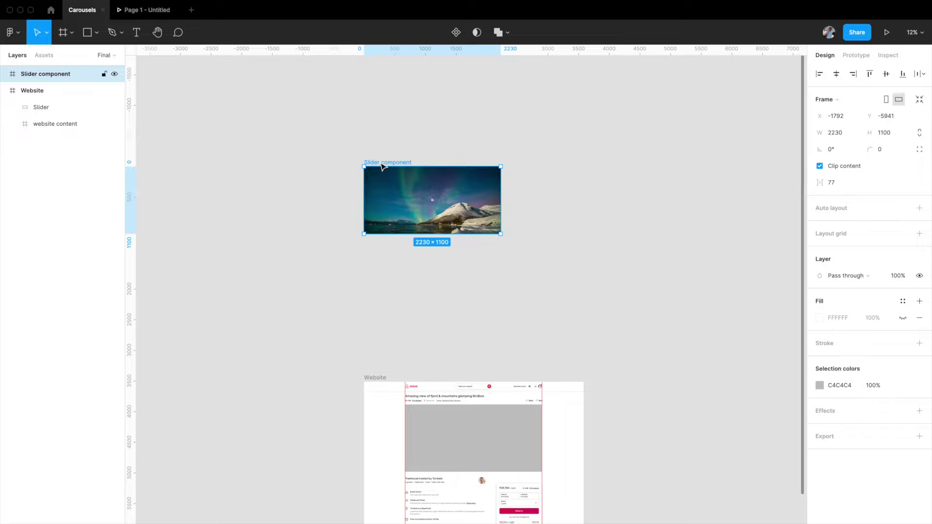
scroll(381, 167, right, 2)
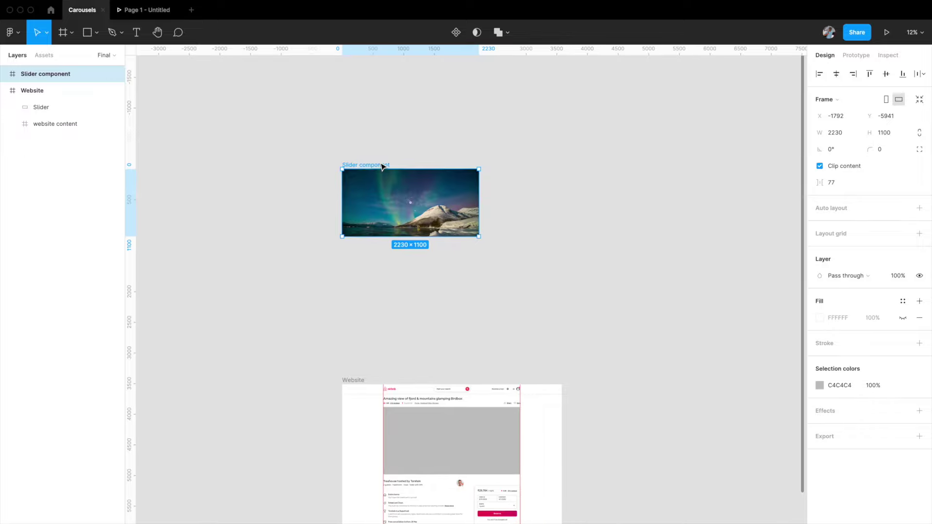
drag(381, 166, 620, 199)
scroll(620, 200, down, 3)
Step: Delete the extra duplicate, make the white FFFFFF fill visible, and duplicate the slider frame
key(BackSpace)
click(325, 181)
click(903, 318)
key(ctrl+d)
key(ctrl+d)
key(ctrl+d)
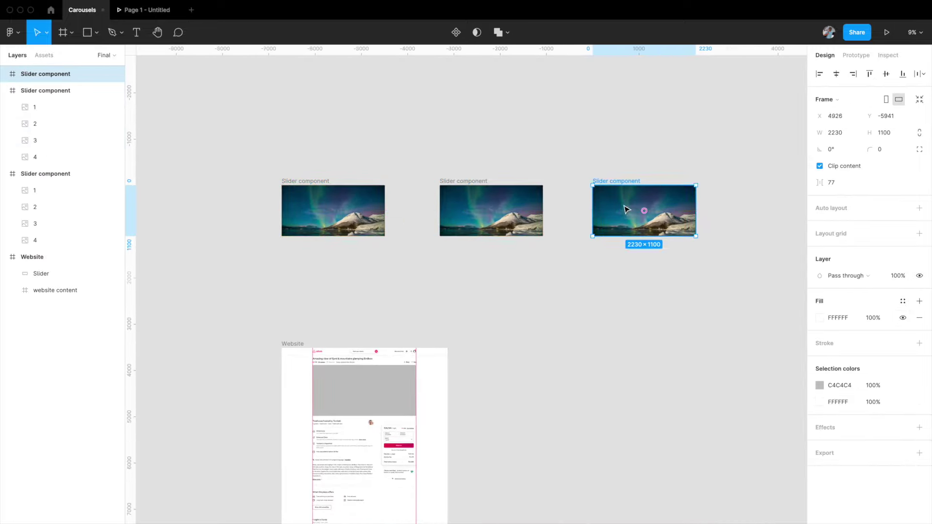
click(552, 319)
scroll(321, 229, up, 3)
click(320, 228)
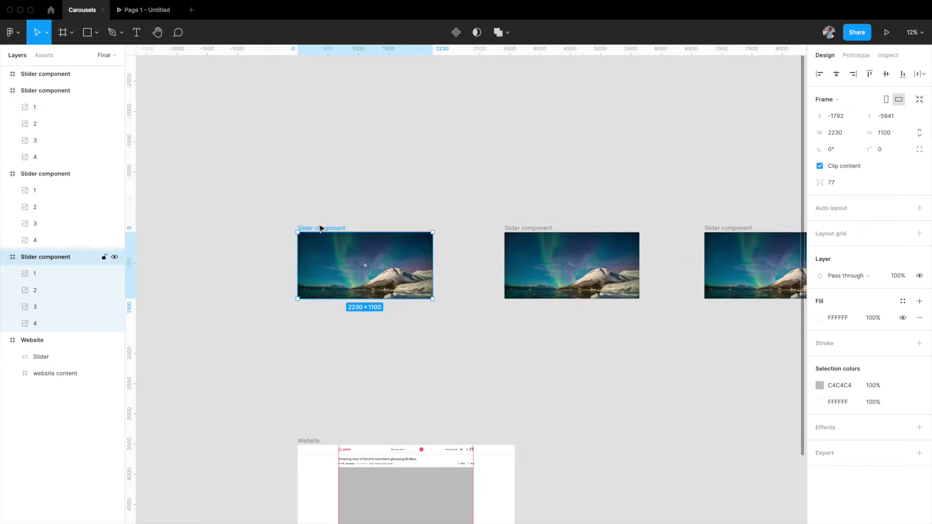
Step: Rename the first two frames Slider component-1 and Slider component-2
double_click(50, 260)
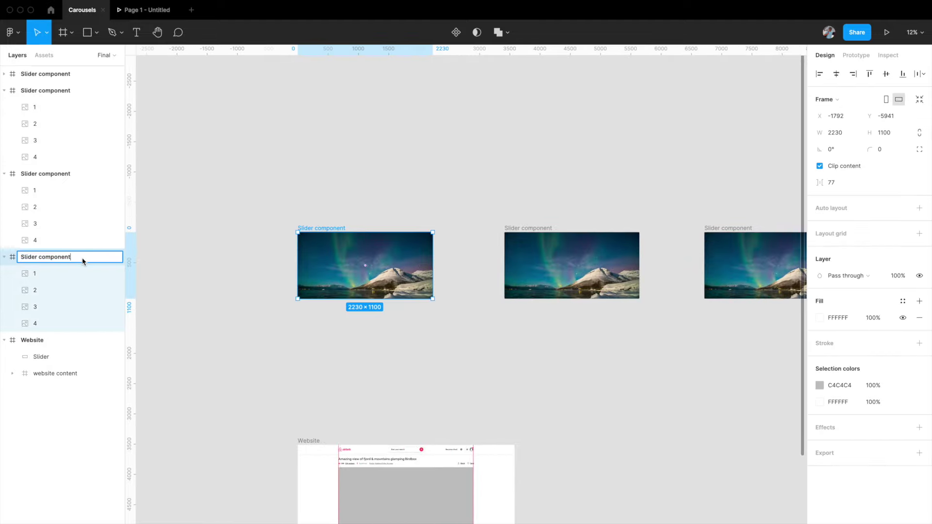
text(-1)
key(Return)
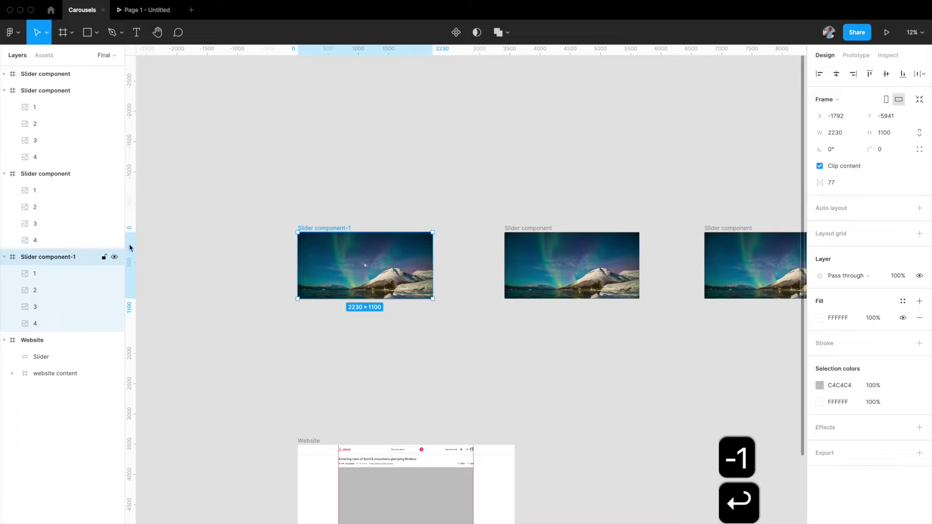
click(63, 173)
double_click(64, 174)
text(-2)
key(Return)
Step: Rename the remaining frames Slider component-3 and Slider component-4
scroll(432, 202, right, 5)
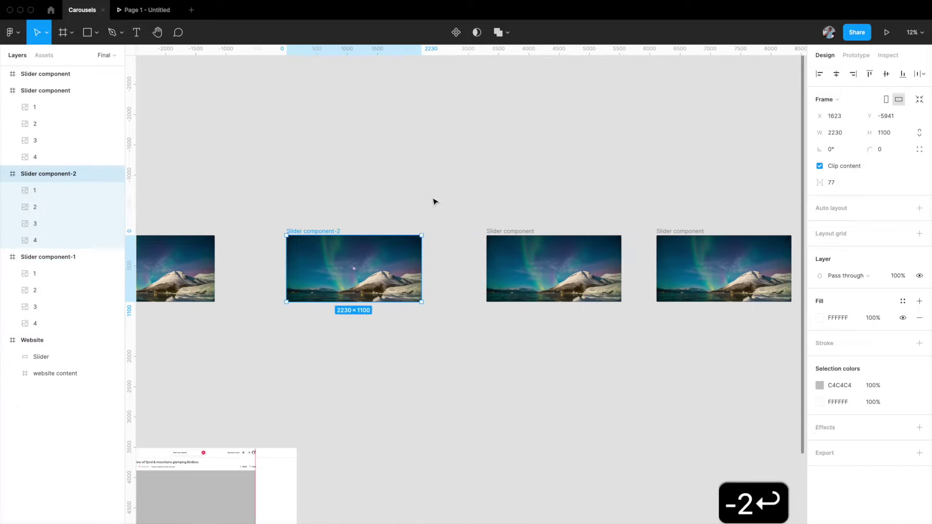
click(501, 234)
double_click(58, 96)
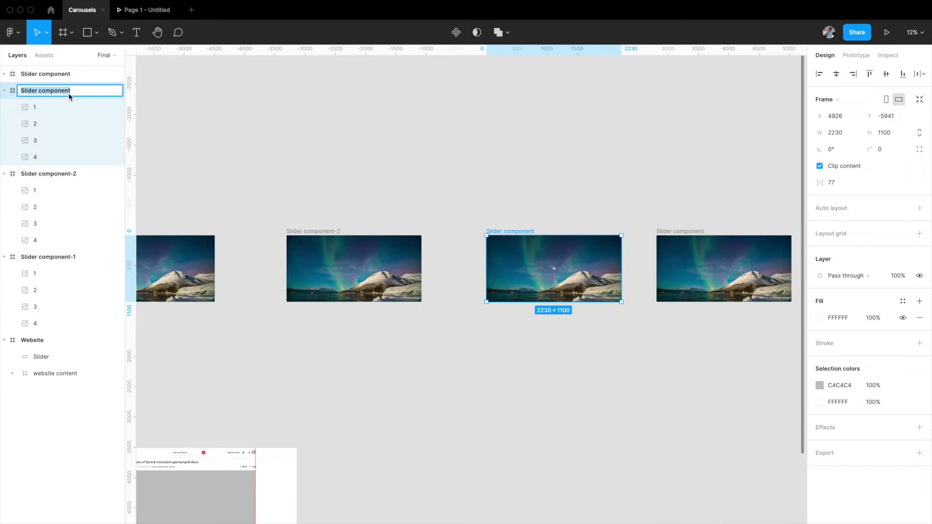
text(-3)
key(Return)
scroll(416, 177, right, 5)
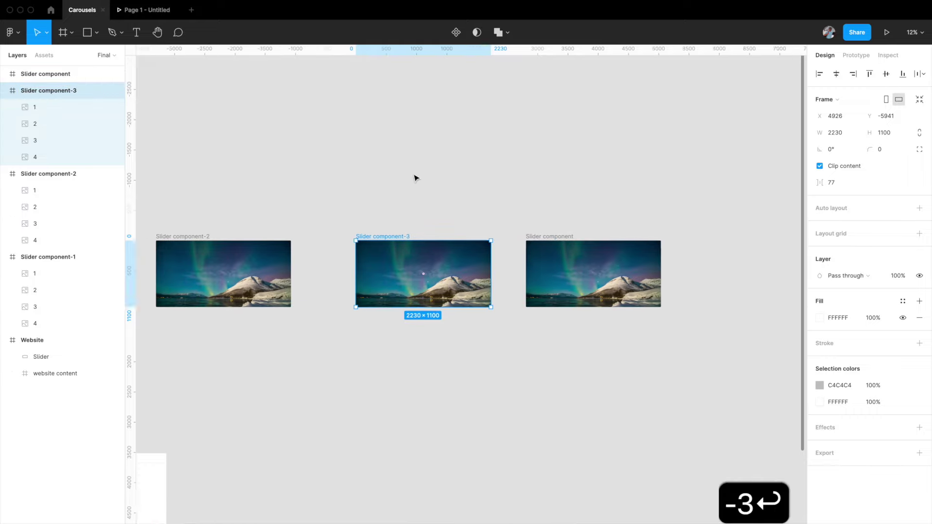
click(83, 75)
double_click(82, 75)
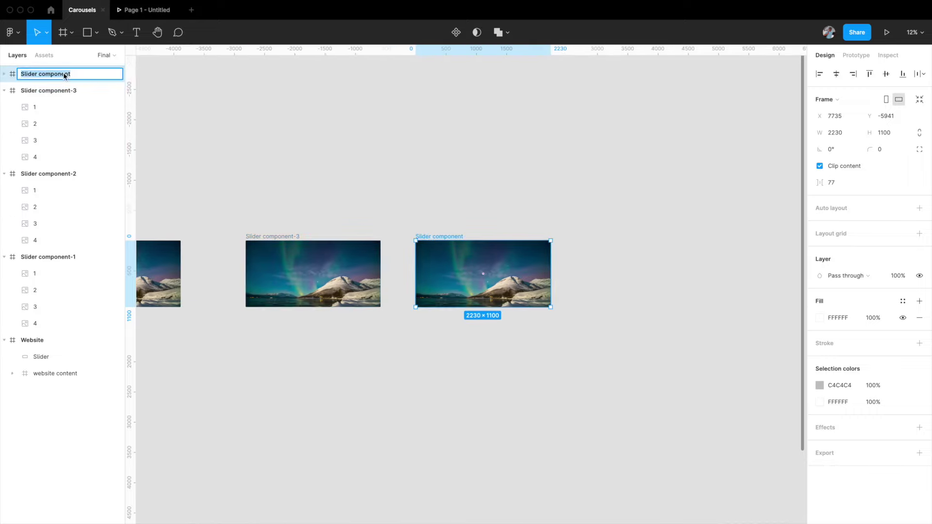
click(78, 74)
text(-5)
key(BackSpace)
text(4)
key(Return)
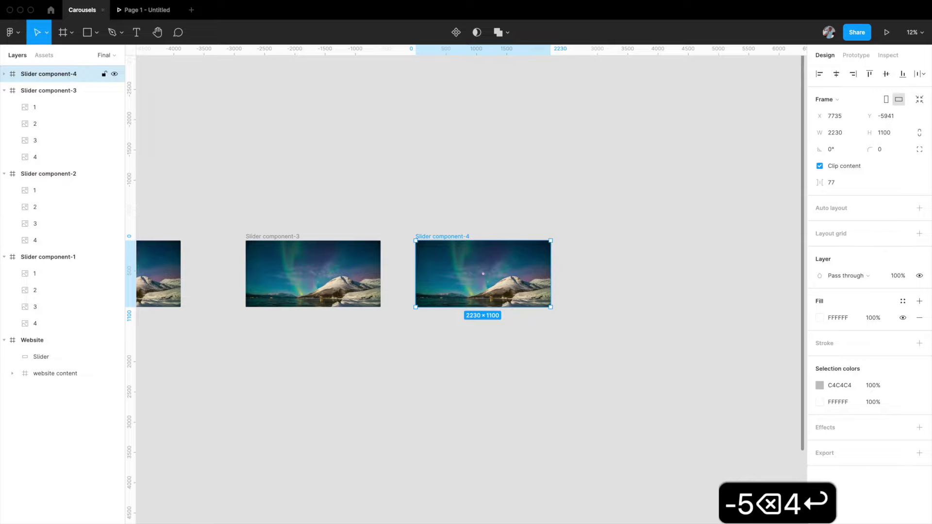
click(325, 125)
scroll(325, 125, down, 3)
scroll(324, 125, right, 1)
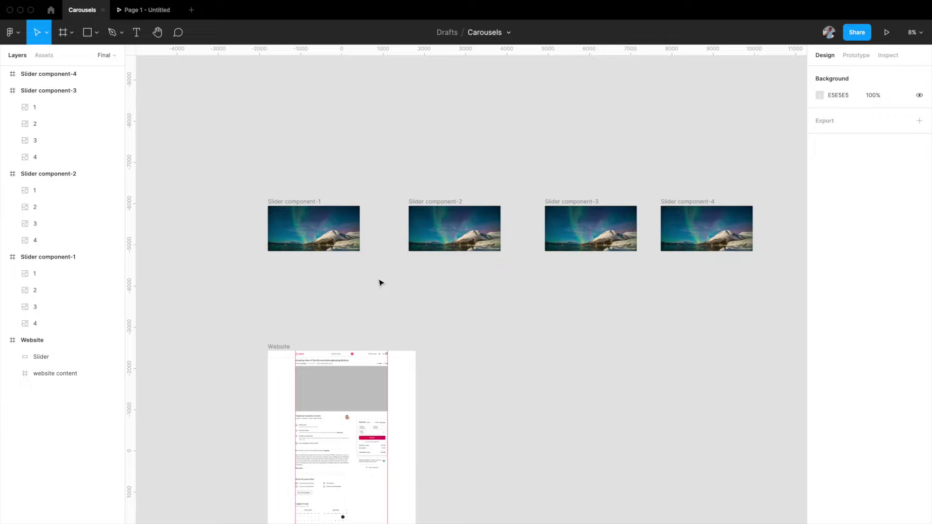
Step: Inspect Slider component-2's hidden photos by toggling its Clip content off and back on
click(304, 214)
scroll(304, 213, up, 2)
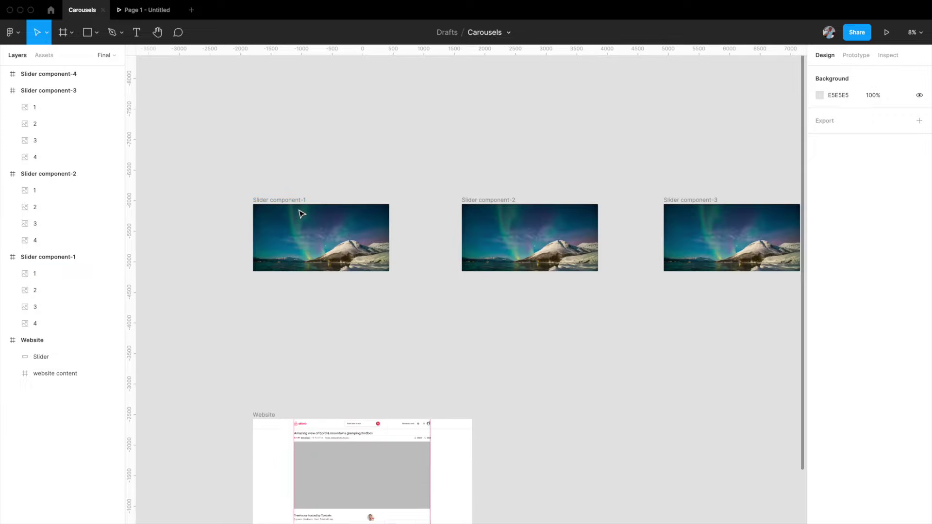
click(291, 205)
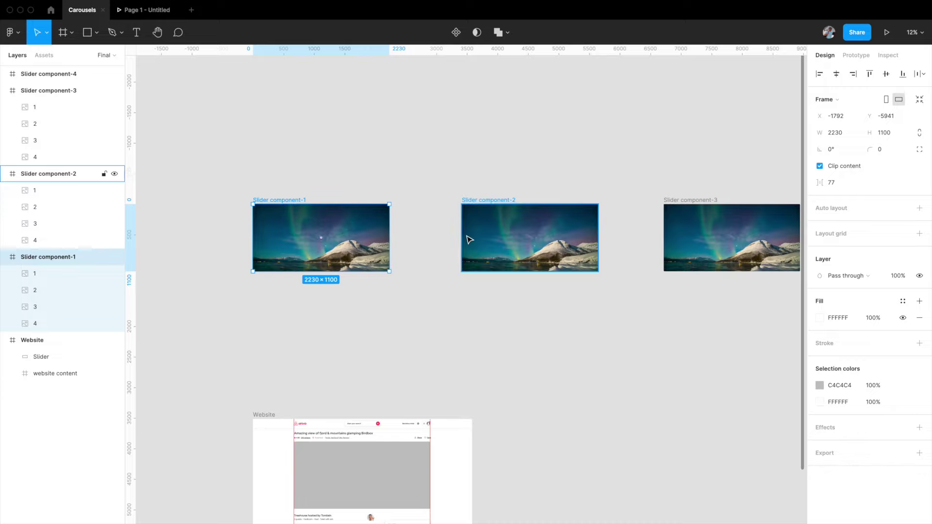
click(468, 240)
scroll(469, 239, right, 1)
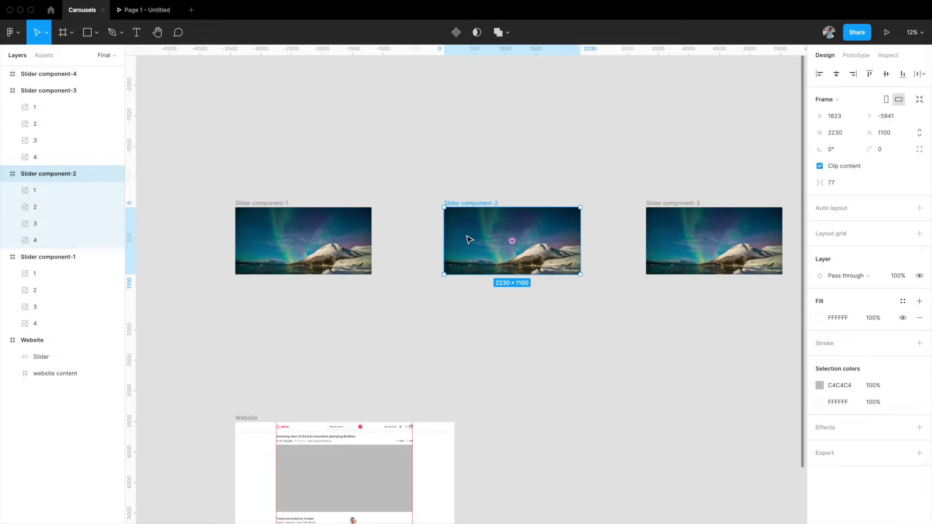
click(295, 243)
scroll(295, 243, up, 3)
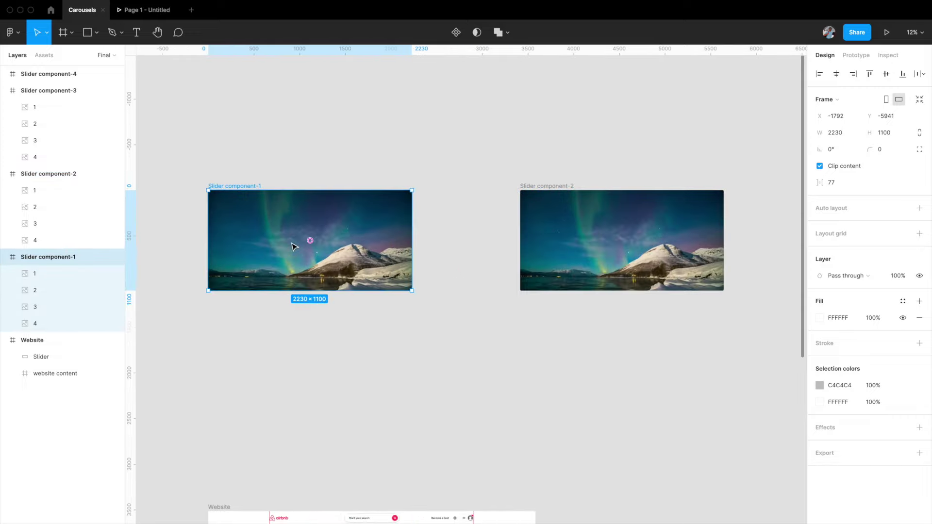
click(524, 209)
scroll(533, 194, down, 4)
click(820, 166)
scroll(668, 218, right, 4)
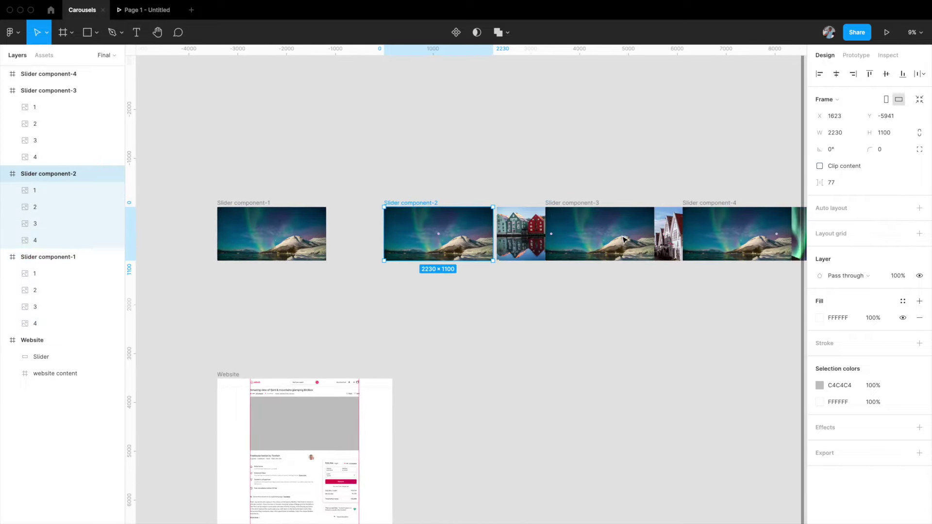
click(820, 166)
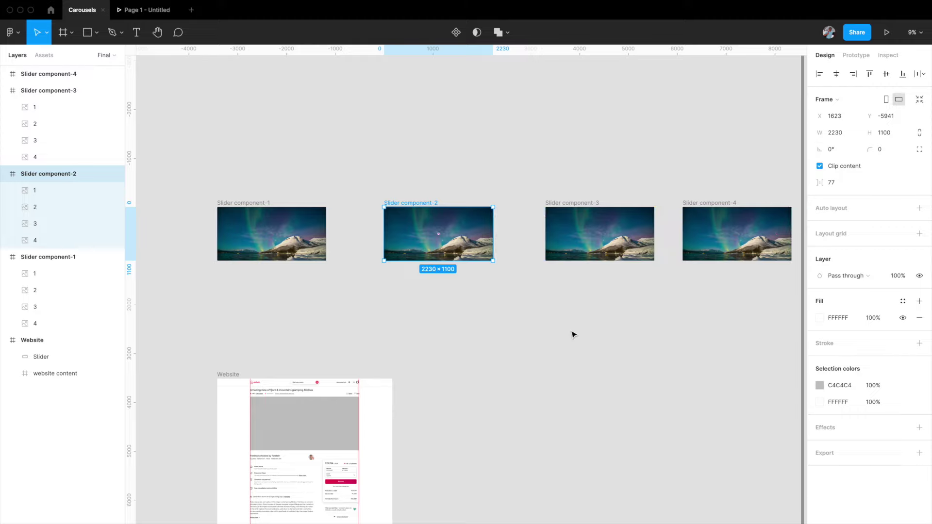
scroll(573, 335, right, 3)
scroll(572, 333, down, 2)
Step: Spread the frames apart, moving Slider component-1 left and components 3 and 4 right
drag(281, 250, 169, 251)
drag(626, 249, 805, 242)
drag(422, 244, 657, 244)
scroll(647, 244, left, 5)
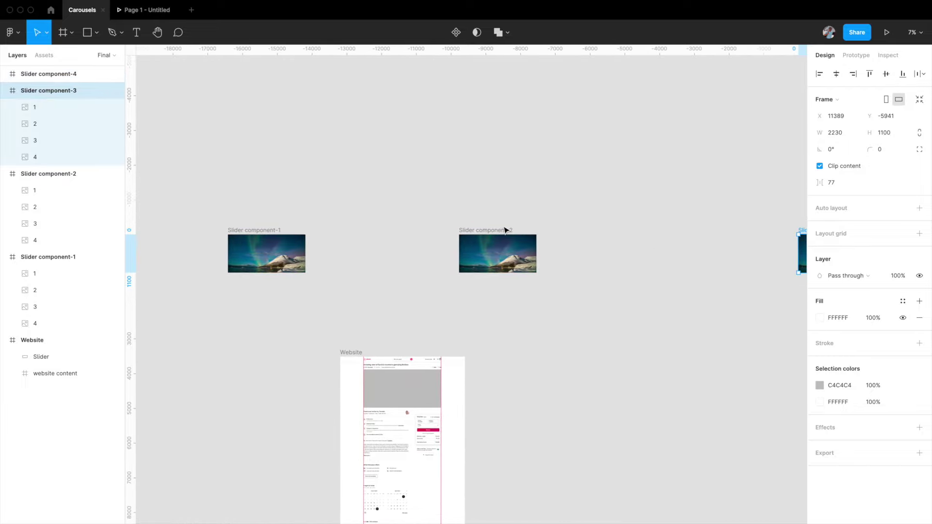
Step: Unclip Slider component-2 and slide its photos 1–4 left so the harbour houses fill the frame
click(505, 230)
click(820, 166)
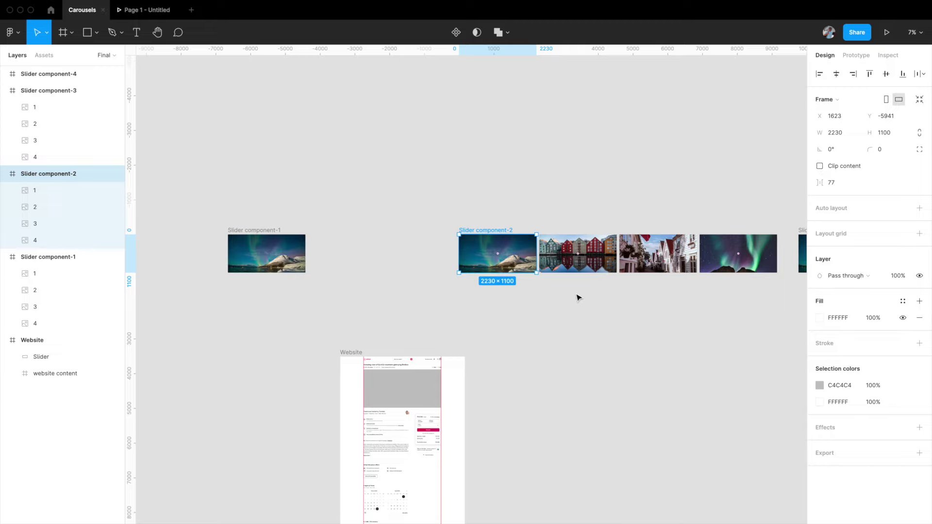
scroll(578, 297, right, 3)
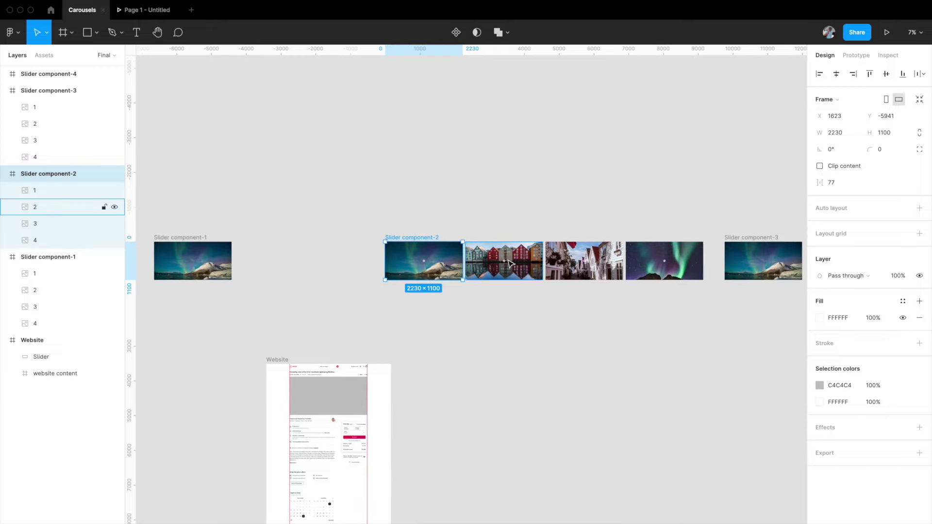
scroll(508, 263, up, 3)
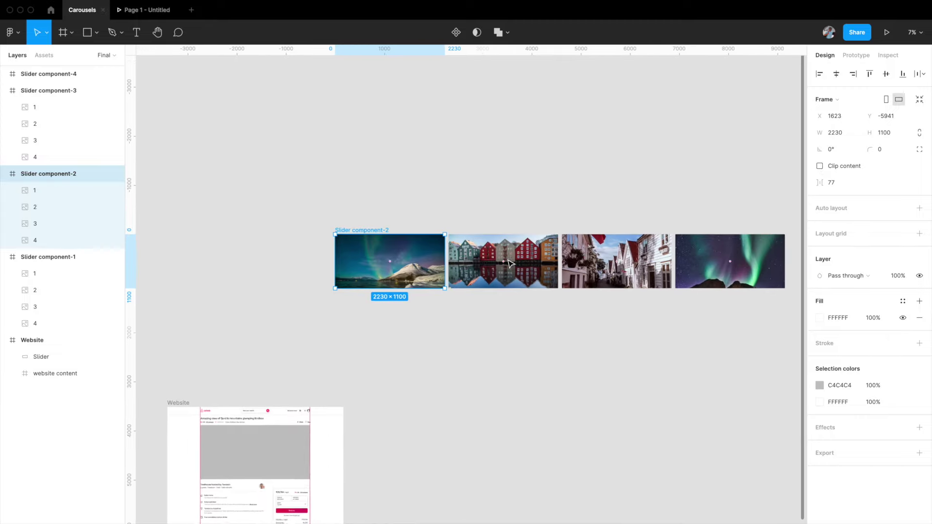
click(534, 260)
click(34, 191)
shift+click(40, 242)
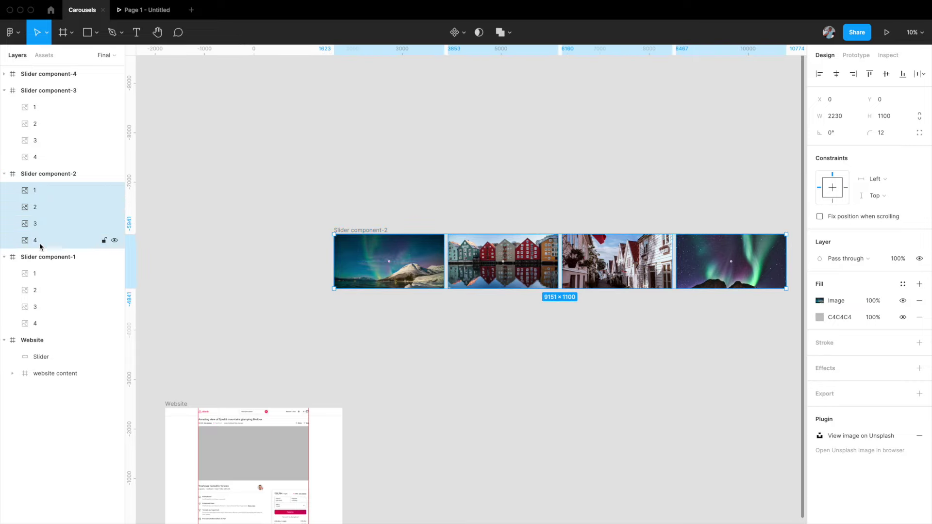
key(shift+Left)
key(shift+Left)
key(shift+Left)
key(shift+Left)
key(shift+Left)
key(shift+Left)
key(shift+Left)
key(shift+Left)
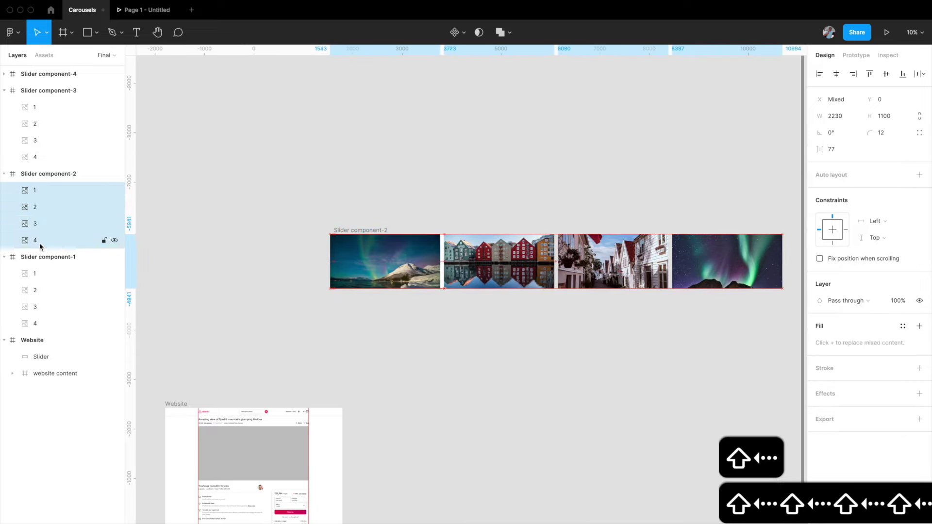
drag(485, 251, 375, 247)
Step: Re-enable Clip content on Slider component-2 so the harbour houses photo is its visible slide
scroll(375, 246, up, 3)
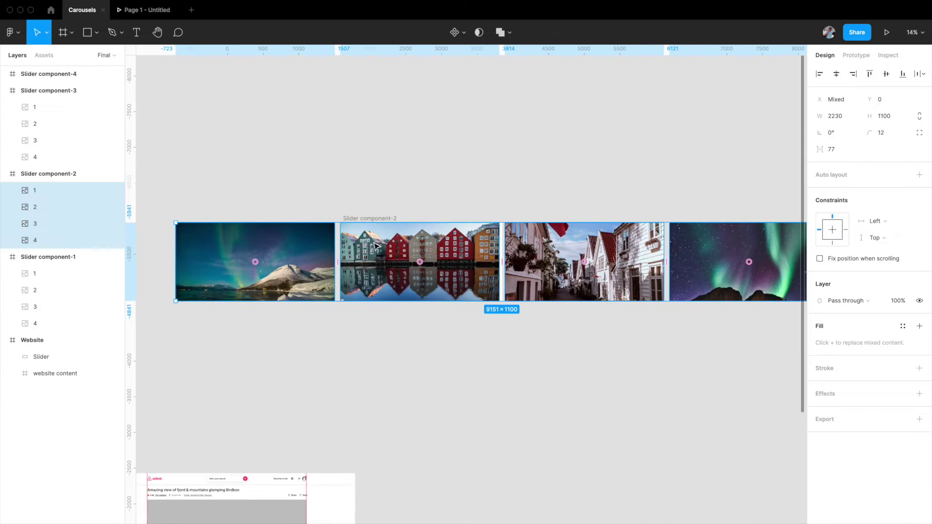
key(Escape)
scroll(432, 242, up, 3)
click(820, 166)
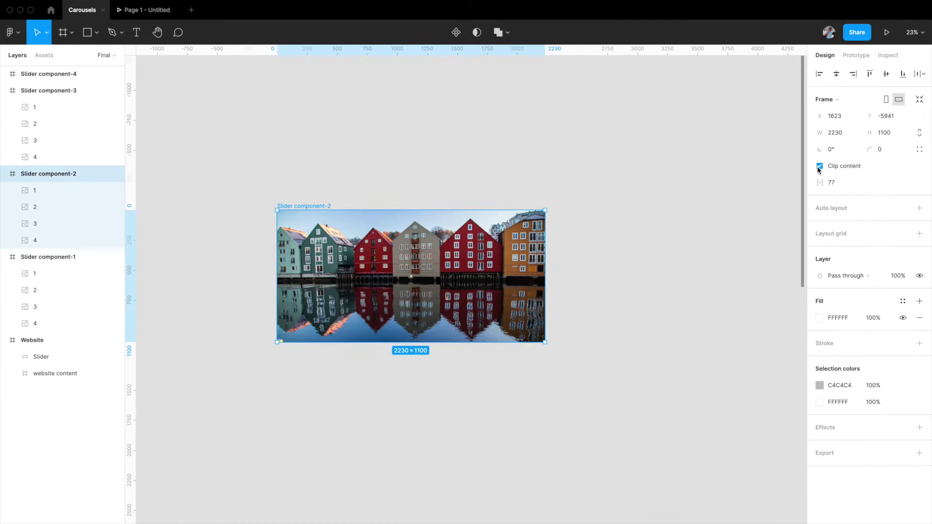
click(818, 167)
click(818, 167)
scroll(527, 297, down, 5)
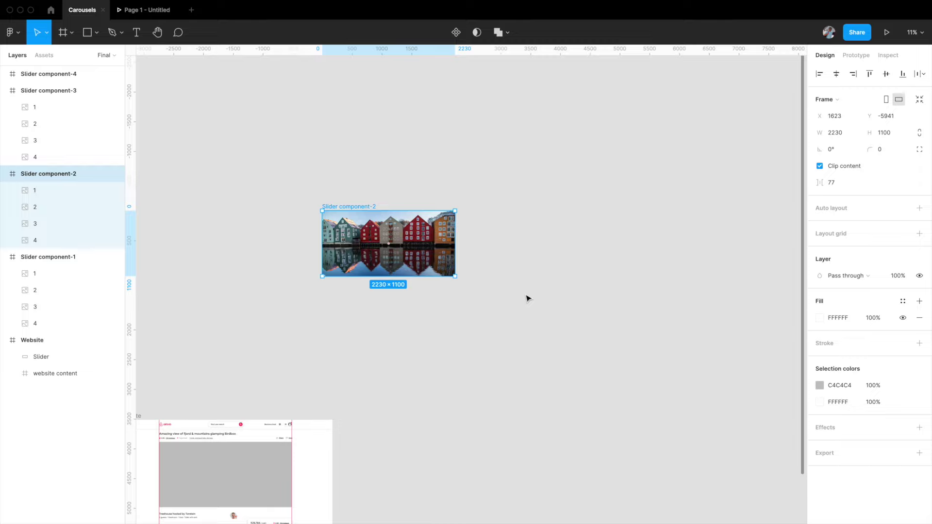
scroll(527, 297, down, 3)
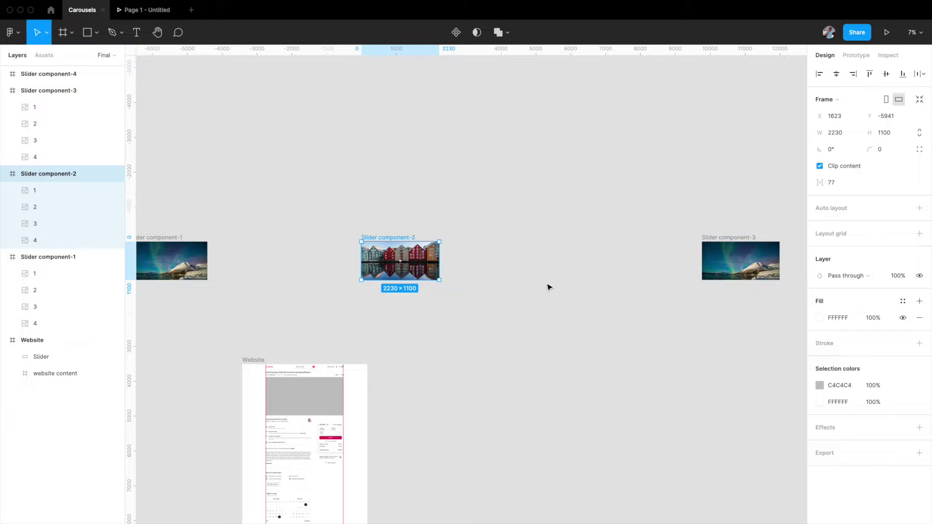
key(n)
click(50, 107)
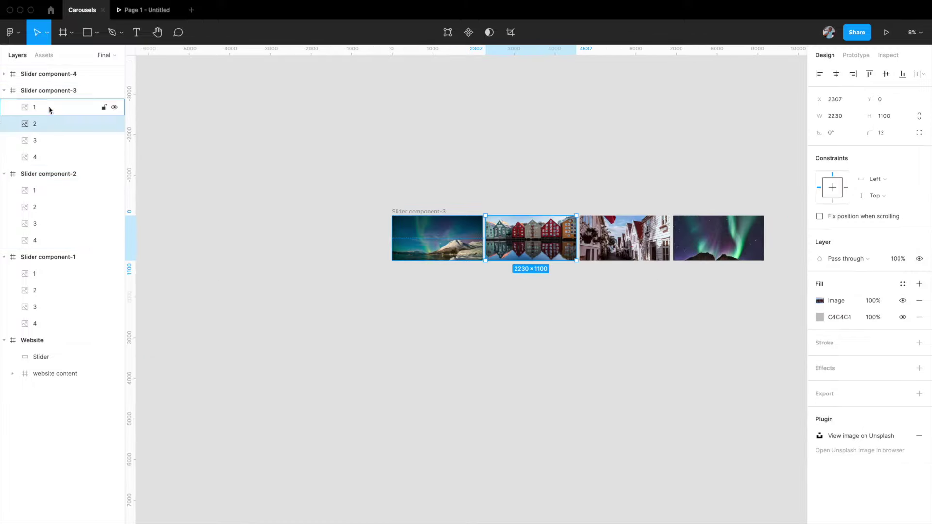
Step: Turn on clip content for Slider component-3 so its overflowing photos are hidden
shift+click(35, 156)
scroll(532, 257, up, 3)
scroll(532, 257, right, 2)
click(533, 258)
scroll(533, 257, down, 3)
key(super+z)
scroll(496, 237, up, 5)
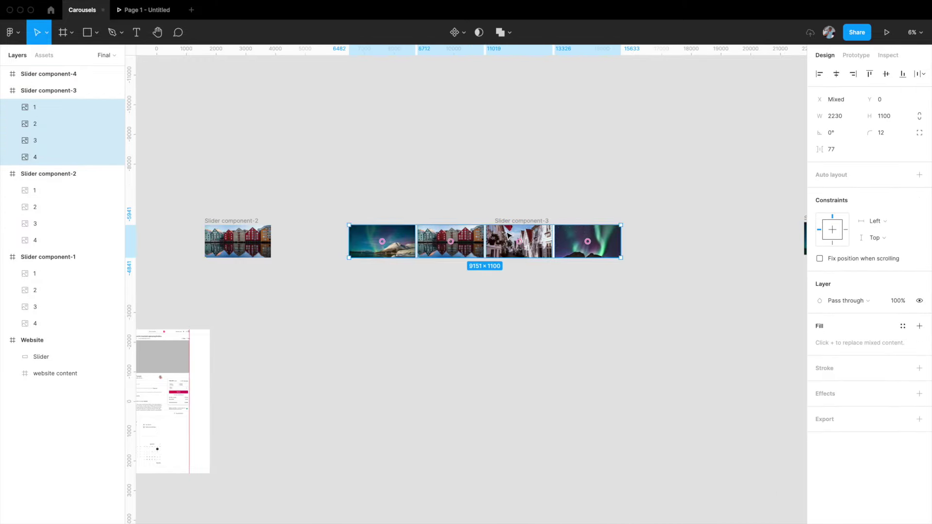
key(shift+Return)
click(819, 167)
key(Escape)
Step: Clip Slider component-4's four photos to its frame as well
scroll(577, 333, down, 5)
click(48, 74)
click(35, 90)
shift+click(35, 141)
scroll(578, 311, up, 5)
scroll(578, 310, down, 5)
key(shift+Return)
click(820, 165)
key(Escape)
scroll(431, 334, down, 3)
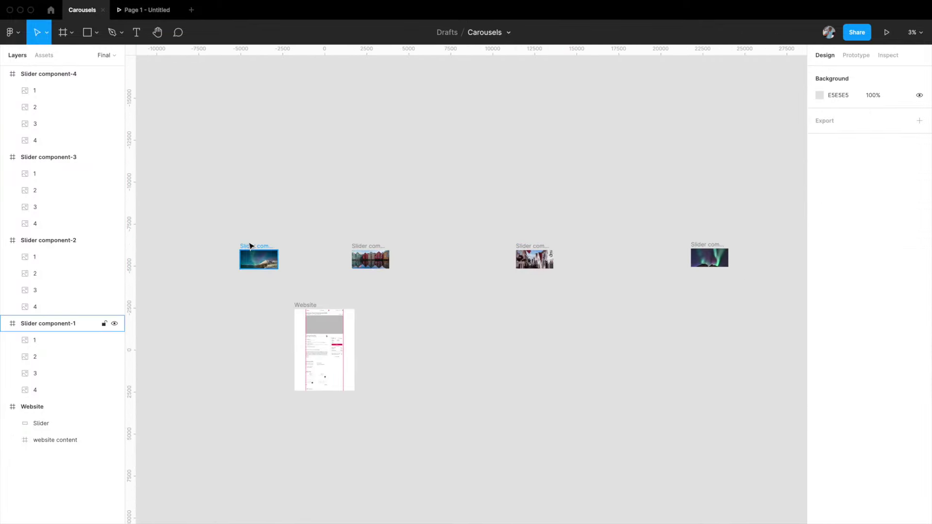
Step: Distribute the four slider frames evenly and move the Website frame beneath Slider component-1
drag(250, 246, 709, 272)
key(ctrl+alt+h)
click(638, 154)
scroll(639, 154, left, 1)
drag(321, 296, 267, 305)
click(221, 277)
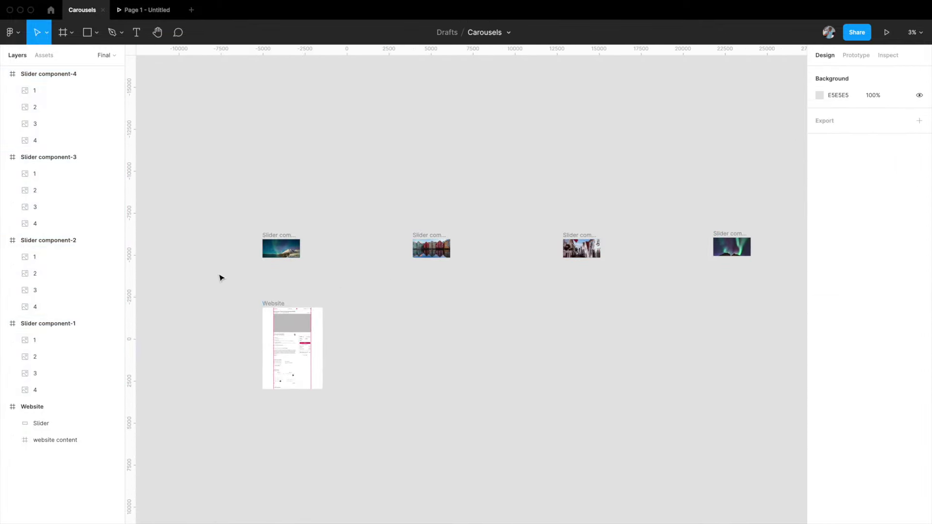
scroll(221, 278, up, 3)
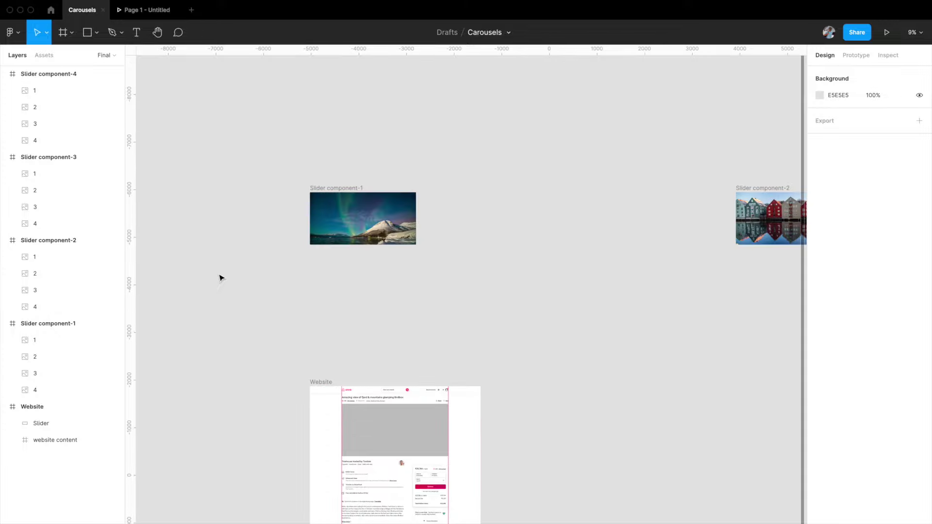
scroll(220, 278, up, 2)
scroll(218, 277, right, 1)
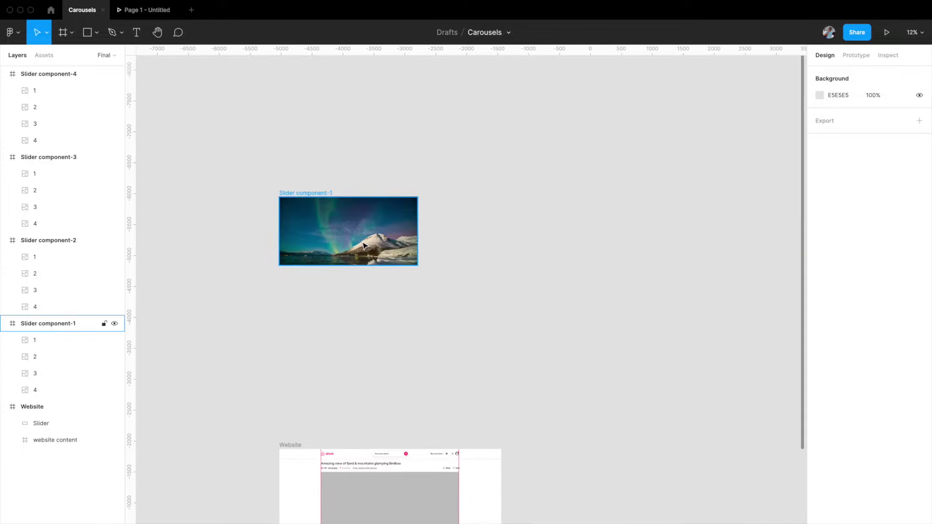
scroll(292, 262, right, 10)
scroll(365, 246, right, 2)
scroll(449, 229, down, 3)
scroll(449, 229, right, 10)
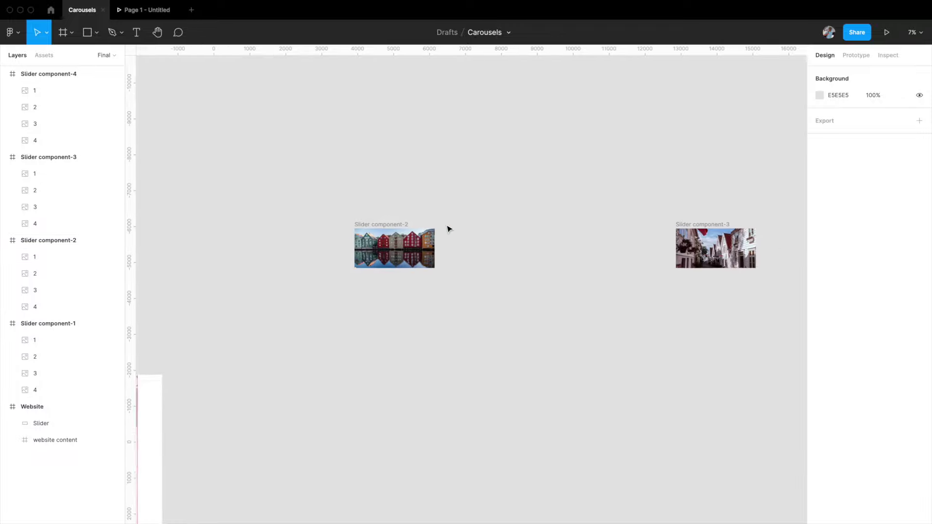
scroll(348, 262, up, 3)
scroll(727, 235, right, 5)
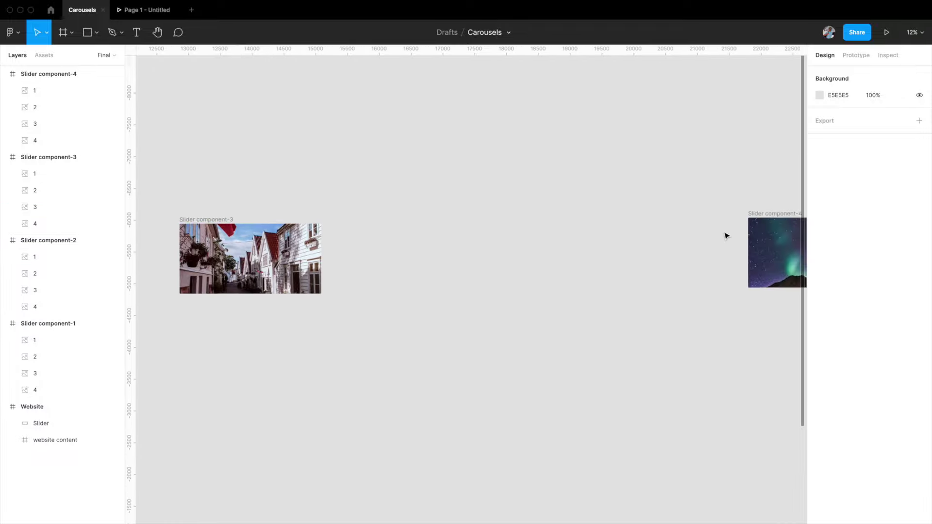
click(660, 255)
scroll(660, 255, down, 3)
scroll(660, 255, left, 5)
scroll(660, 254, right, 1)
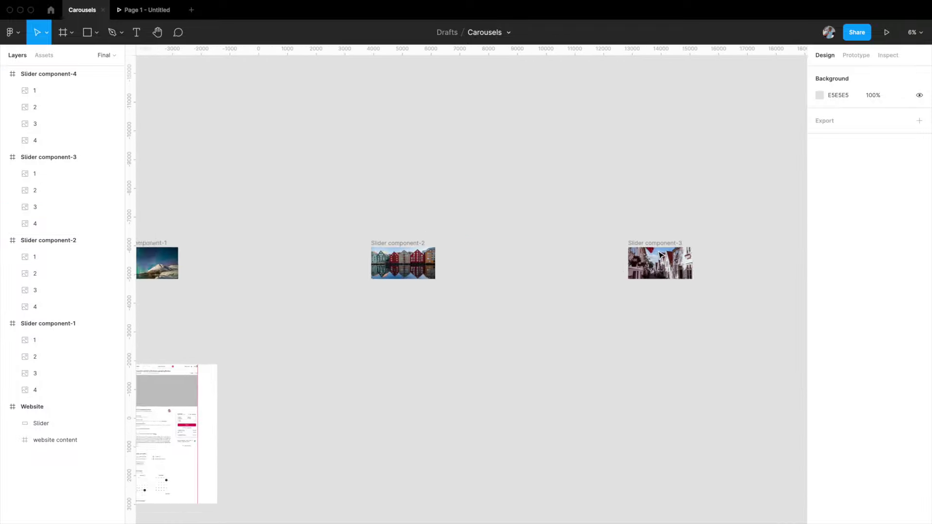
scroll(660, 255, down, 2)
scroll(661, 254, right, 1)
click(257, 234)
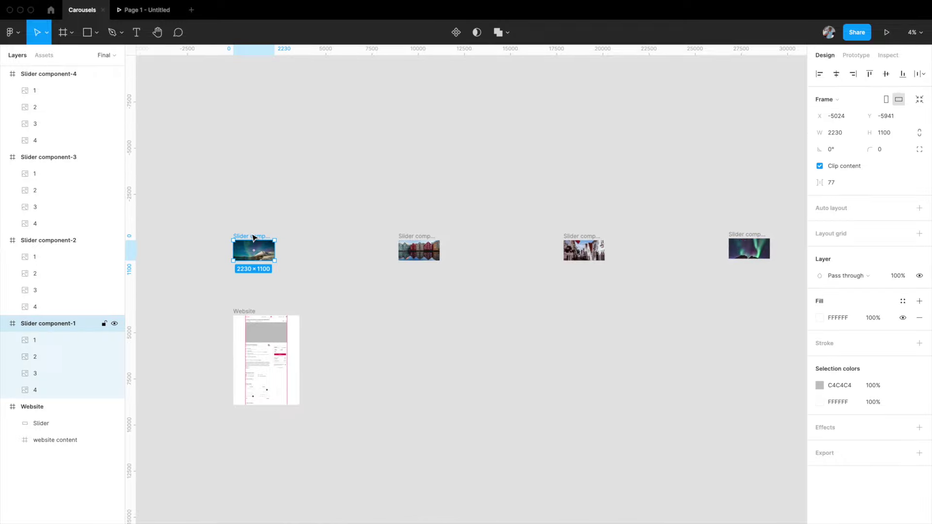
Step: Add the second, third and fourth sliders to the selection and merge all four with Create component set
shift+click(433, 236)
shift+click(585, 236)
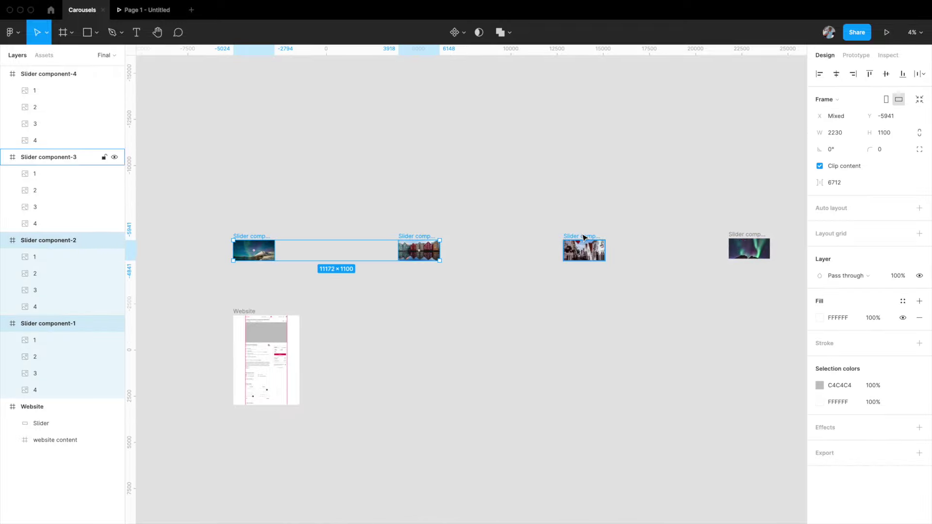
shift+click(738, 234)
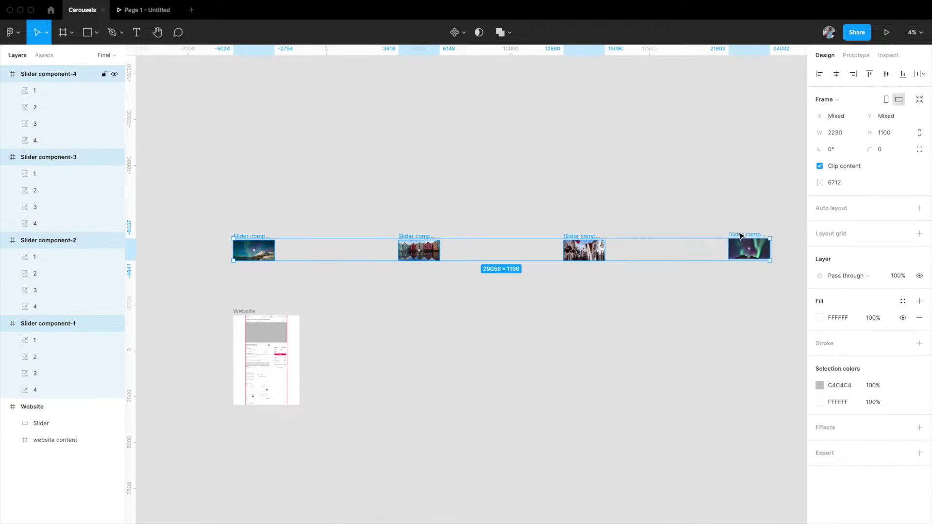
click(463, 33)
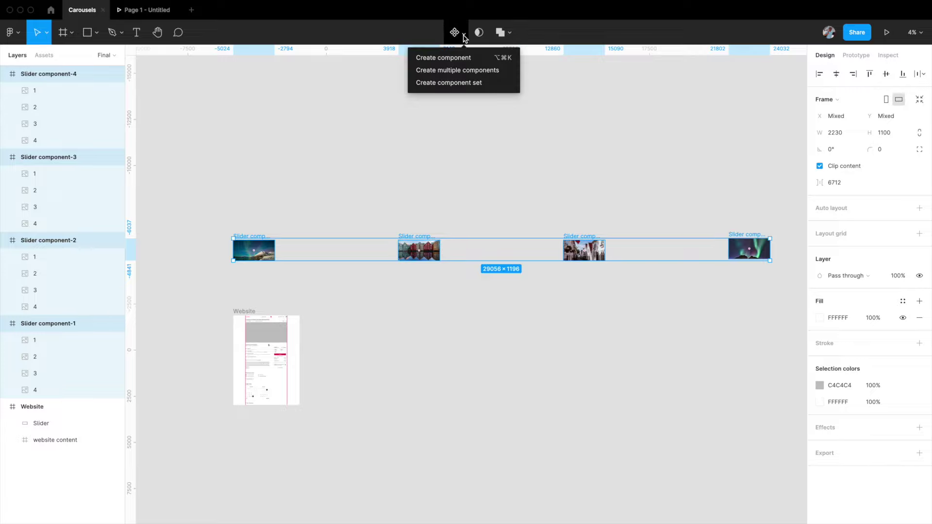
click(449, 87)
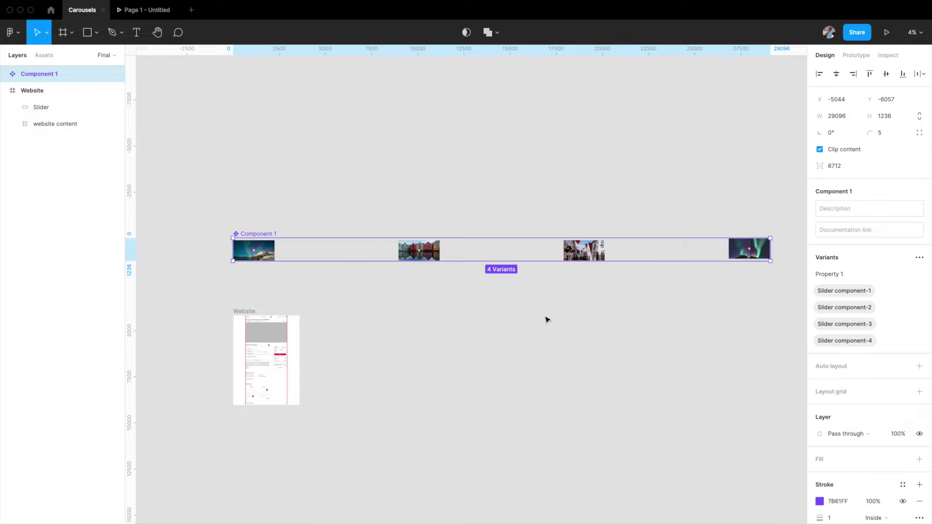
Step: Expand Component 1 in Layers and collapse the Slider component-4, -3, -2 and -1 variants
click(4, 74)
click(12, 91)
click(12, 107)
click(12, 124)
click(12, 141)
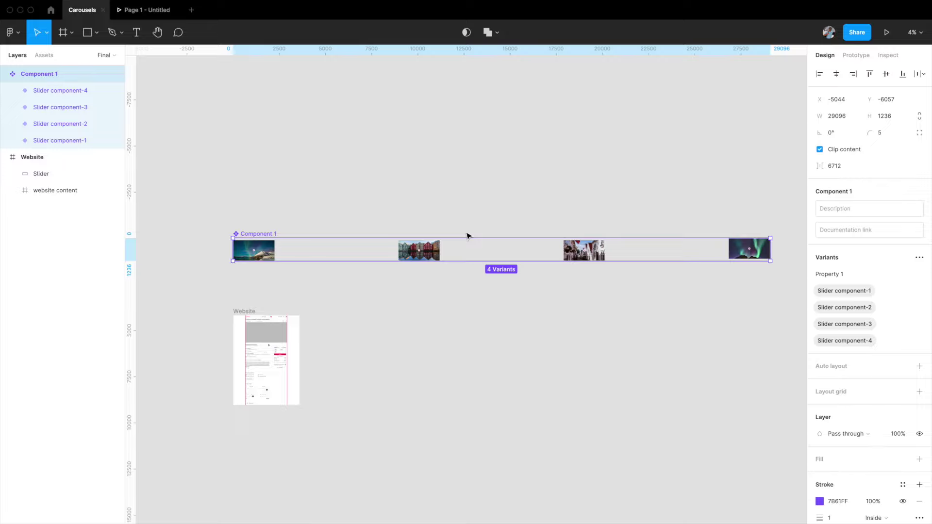
scroll(467, 236, left, 2)
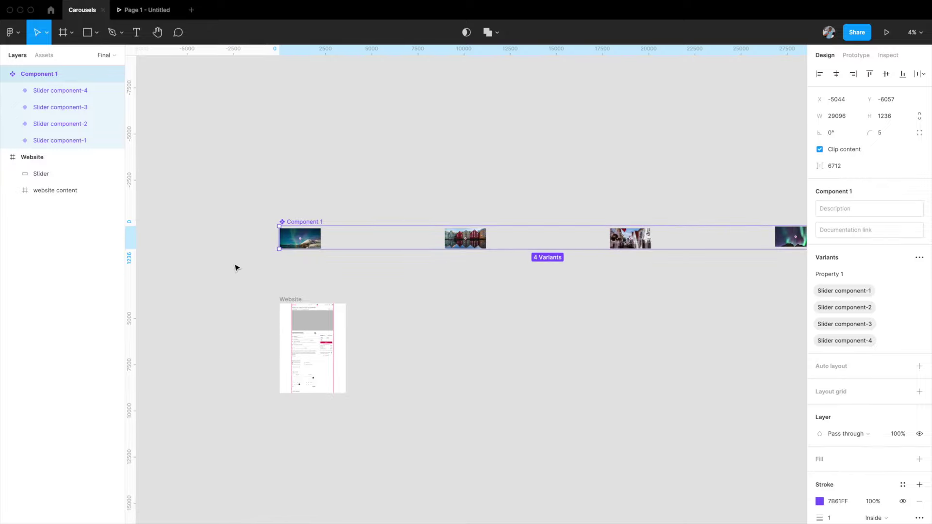
scroll(299, 248, up, 3)
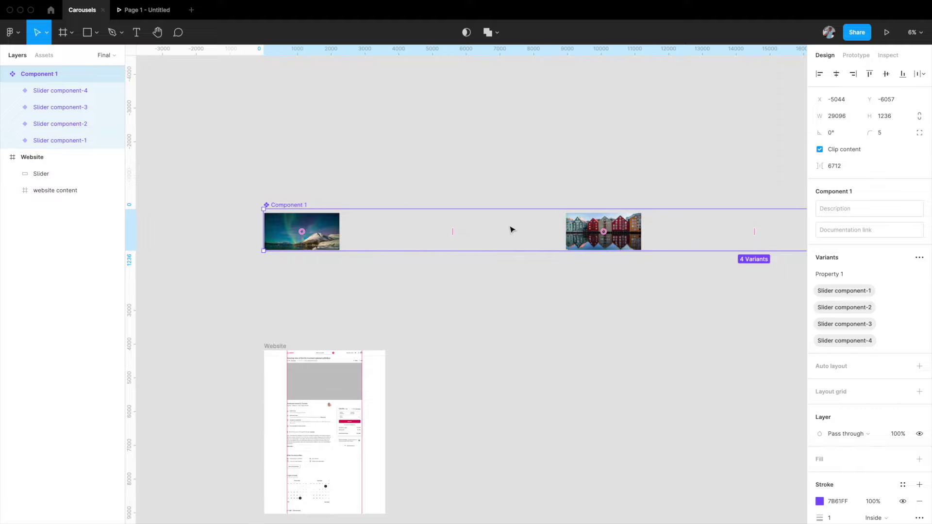
scroll(511, 229, down, 3)
scroll(607, 185, right, 1)
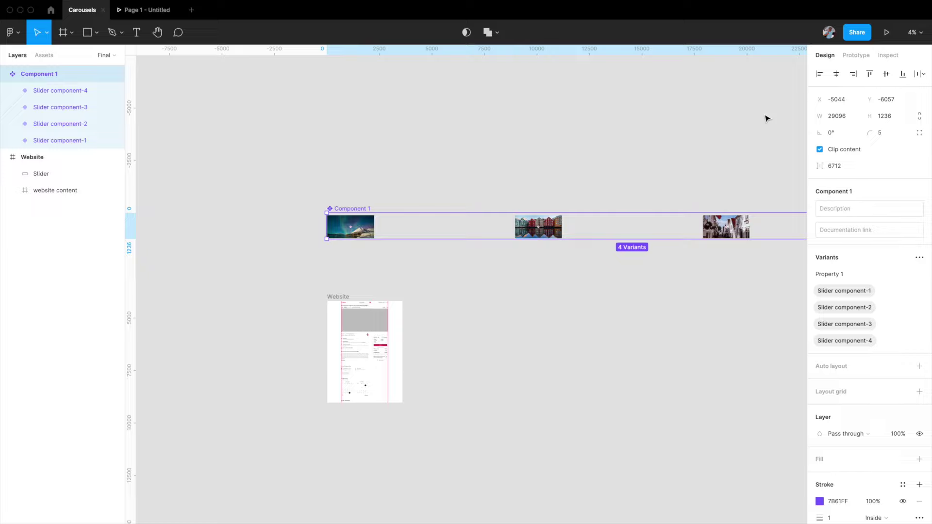
Step: In Prototype mode, connect Slider component-1 to Slider component-2
click(858, 56)
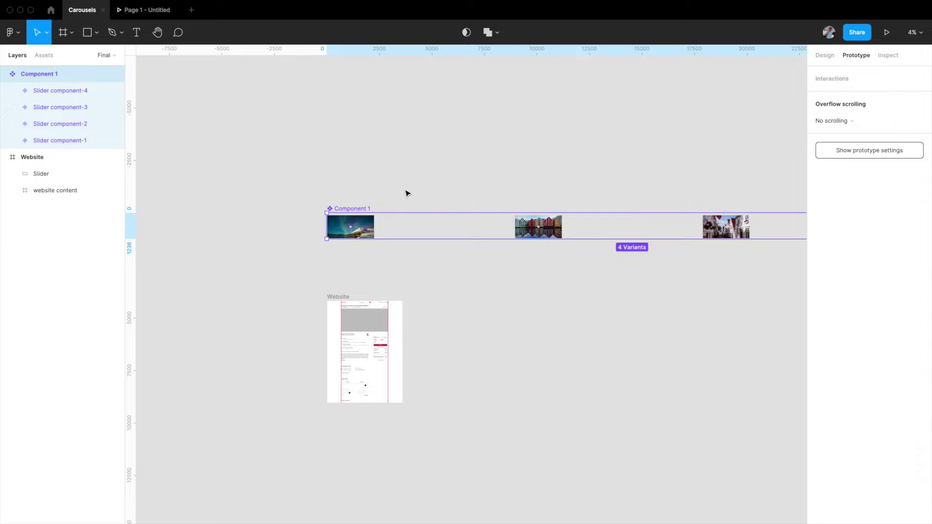
scroll(367, 258, up, 2)
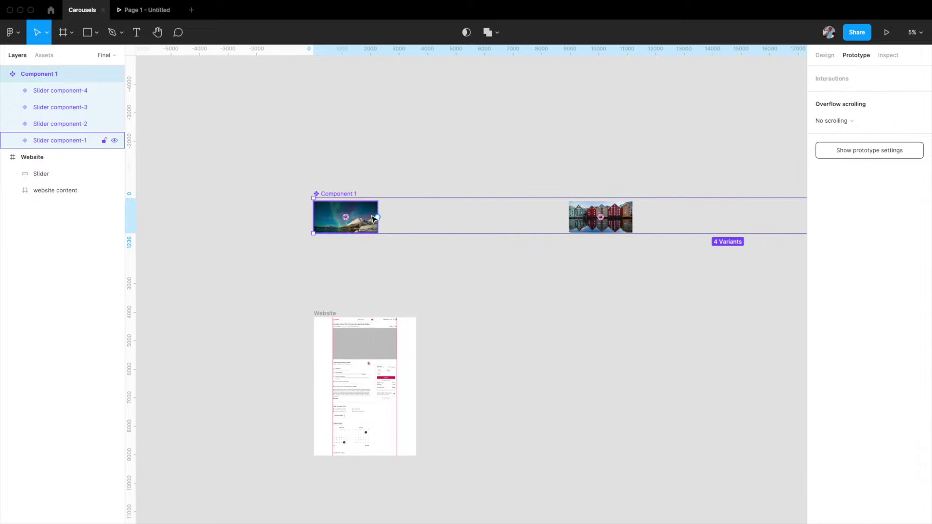
click(367, 219)
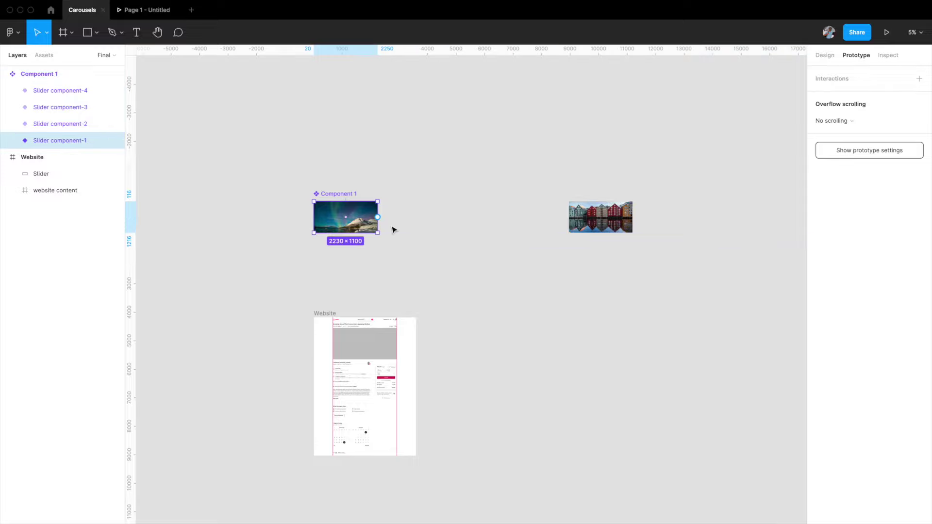
scroll(393, 230, right, 3)
scroll(394, 230, up, 1)
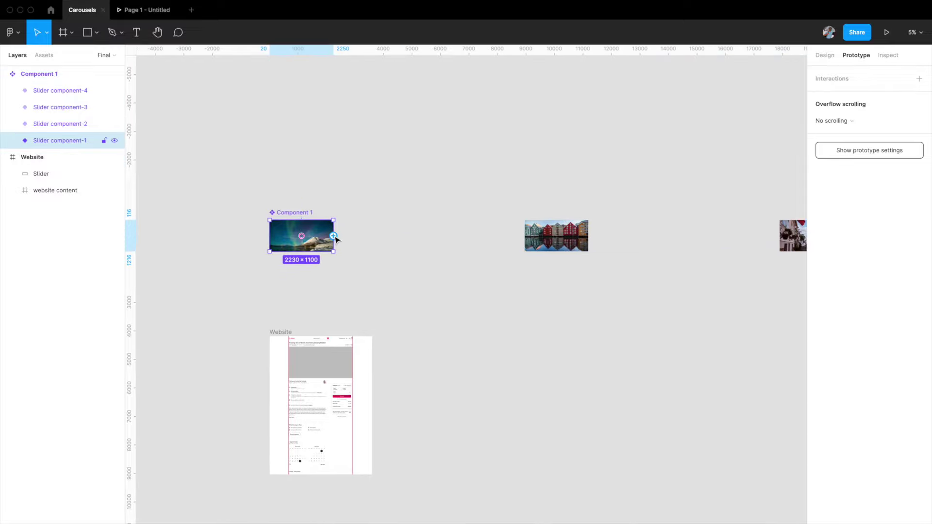
drag(334, 238, 532, 241)
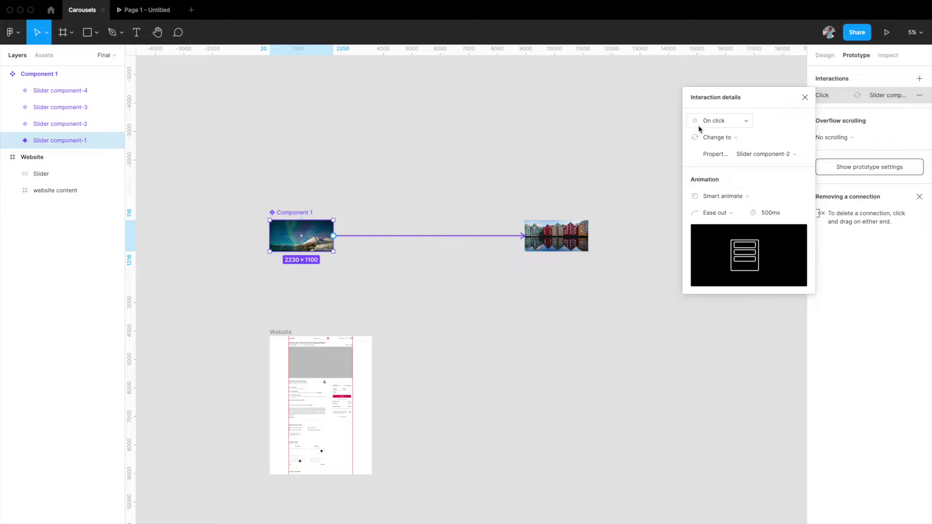
Step: Set the connection's trigger to After delay with a 1000ms delay
click(727, 124)
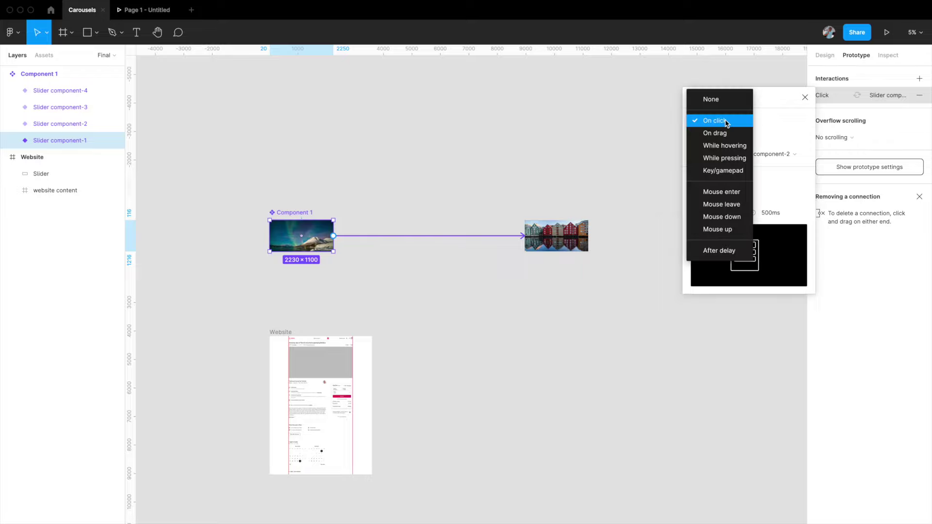
click(717, 250)
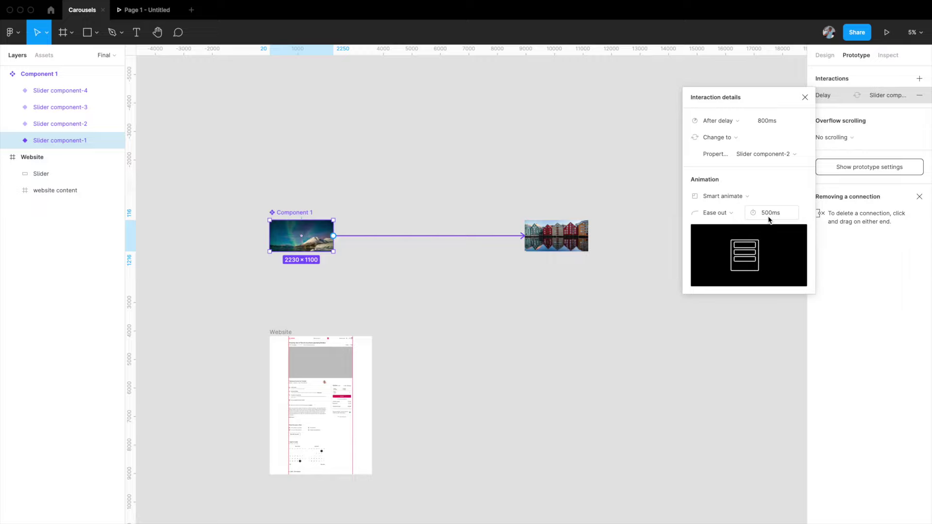
click(765, 122)
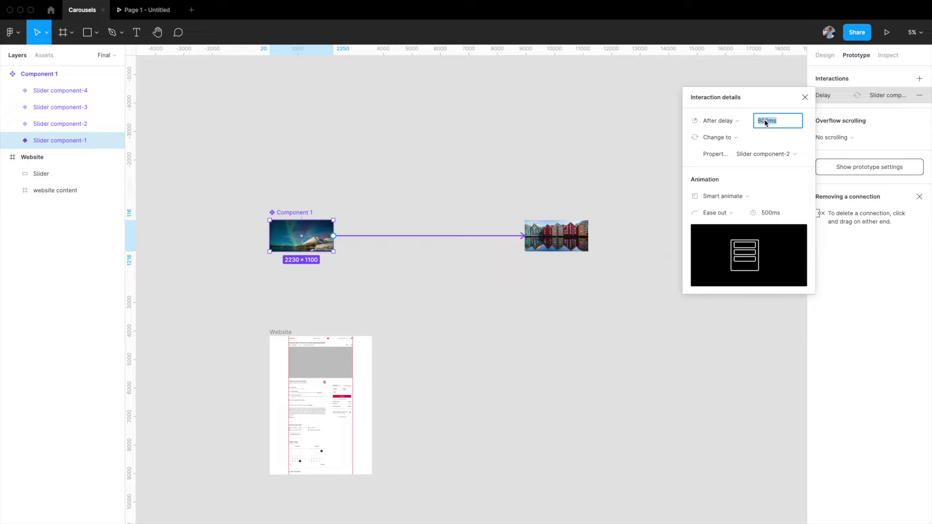
text(1000)
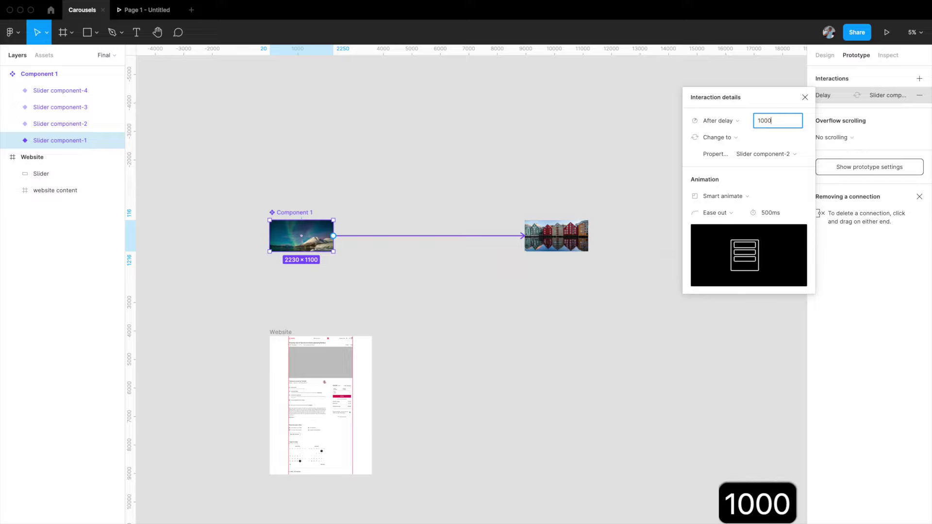
key(Return)
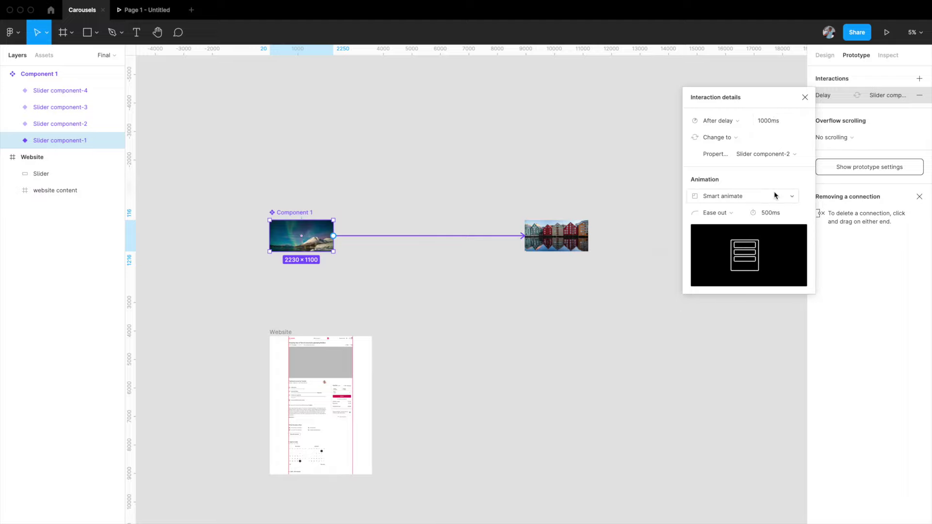
scroll(527, 260, right, 2)
scroll(527, 261, up, 1)
scroll(527, 261, up, 2)
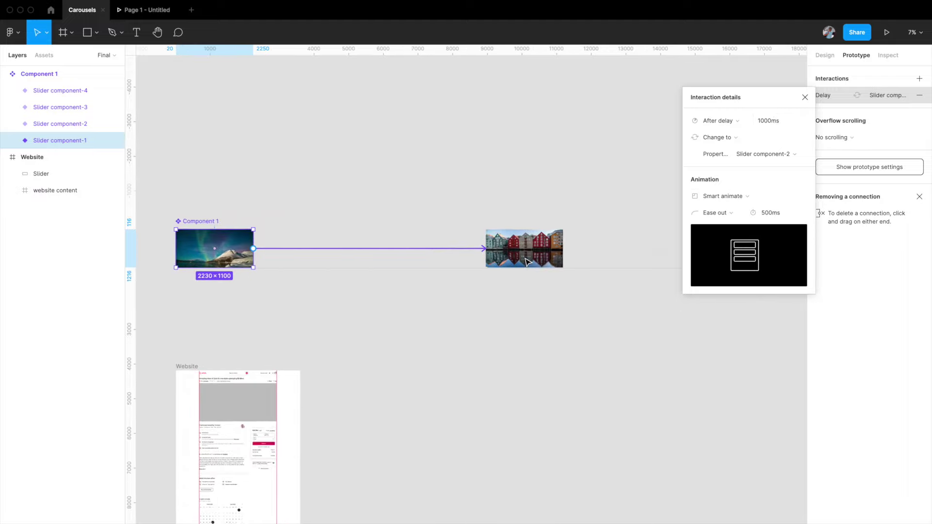
Step: Link Slider component-2 to Slider component-3 with an After delay 1000ms trigger
click(533, 260)
scroll(530, 260, right, 3)
scroll(530, 261, up, 1)
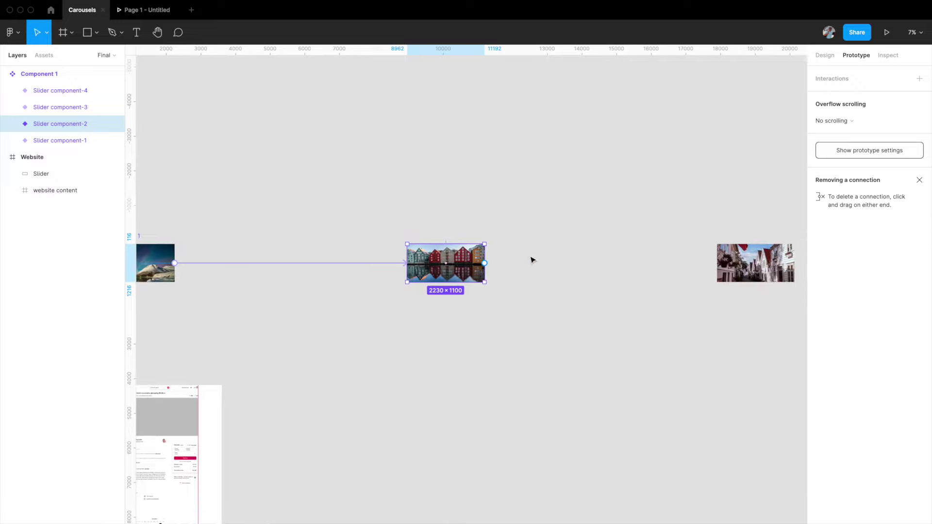
drag(476, 263, 712, 265)
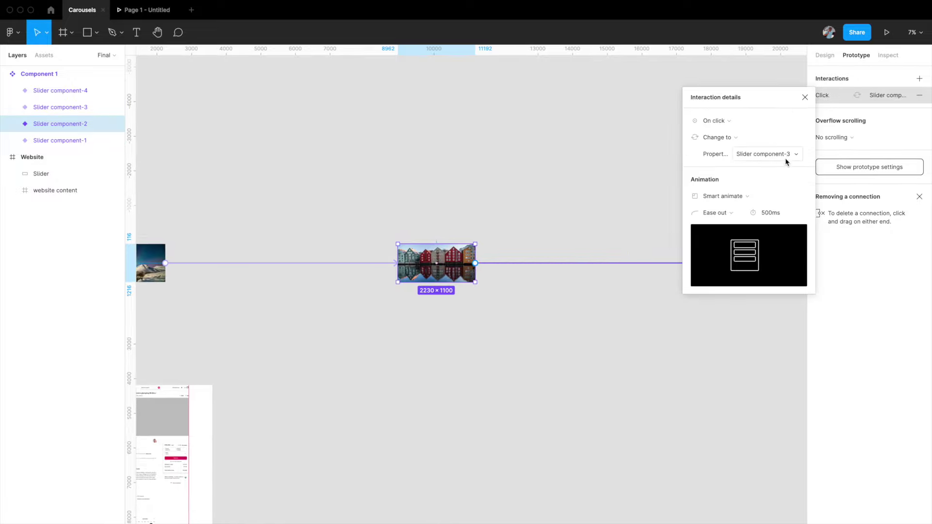
click(724, 121)
click(717, 251)
click(767, 121)
text(1000)
key(Return)
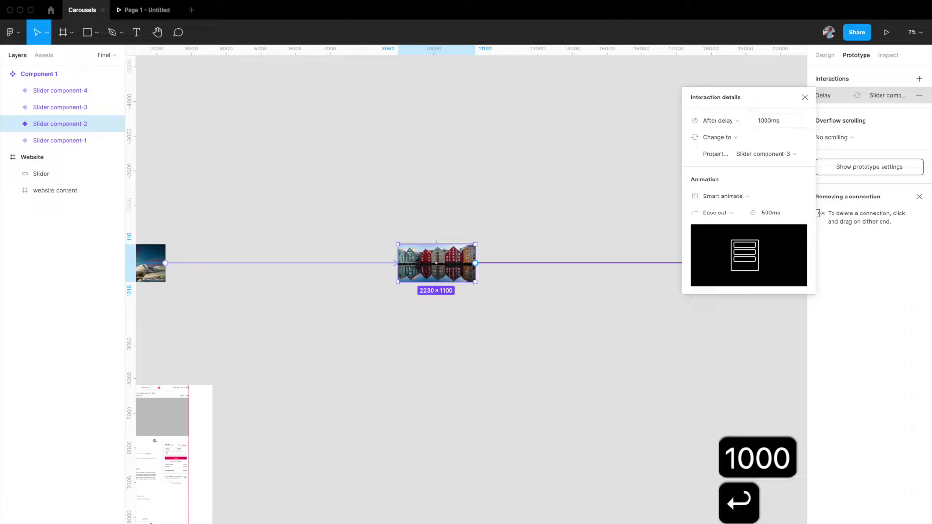
scroll(567, 261, down, 3)
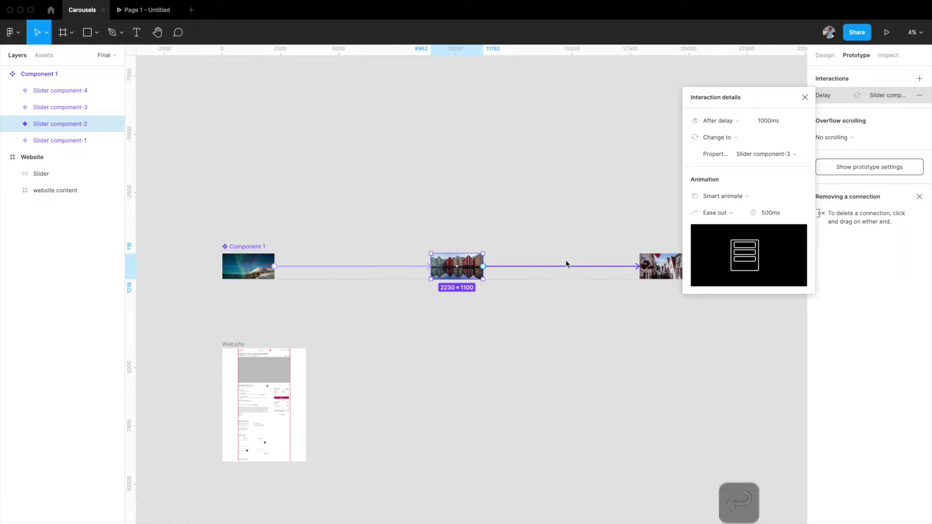
scroll(545, 266, right, 3)
Step: Link Slider component-3 to Slider component-4 with an After delay 1000ms trigger
click(533, 270)
scroll(533, 270, right, 2)
drag(510, 276, 669, 279)
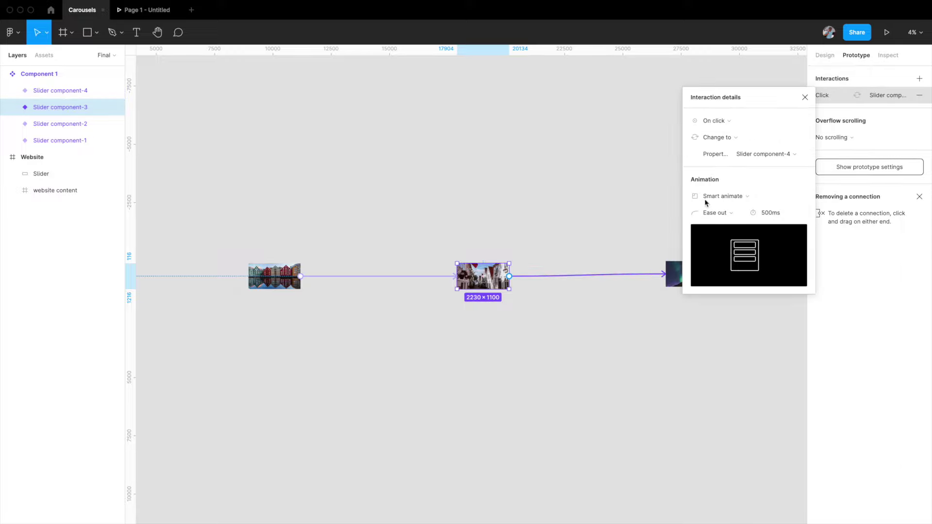
click(709, 121)
click(719, 250)
click(769, 122)
text(1000)
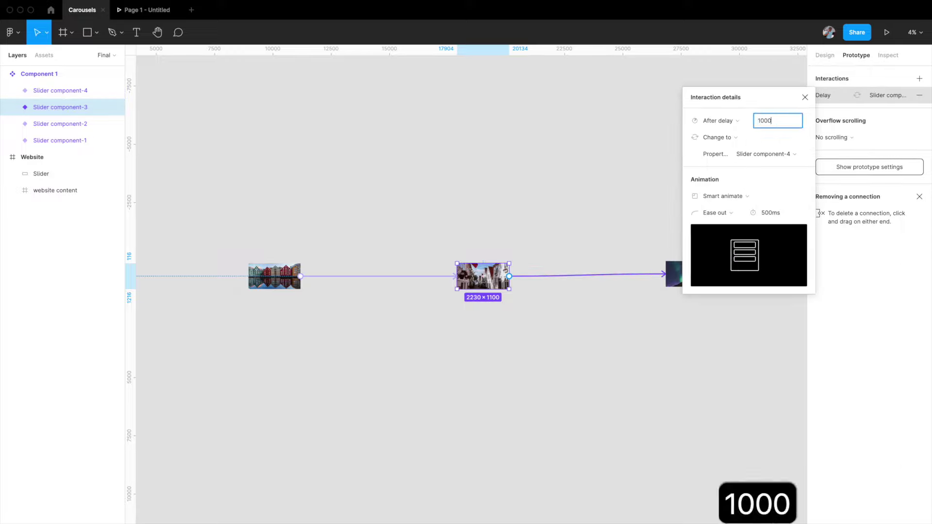
key(Return)
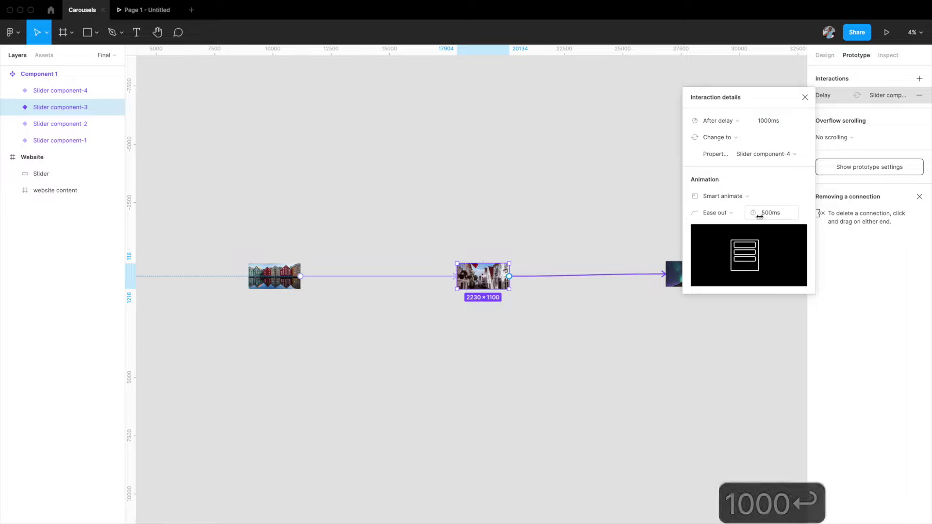
click(805, 97)
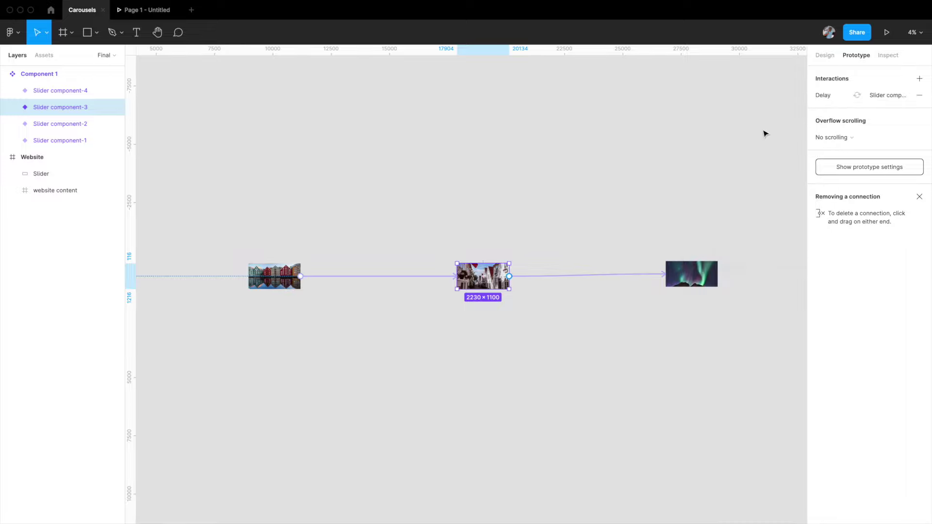
scroll(476, 304, down, 2)
scroll(388, 299, left, 3)
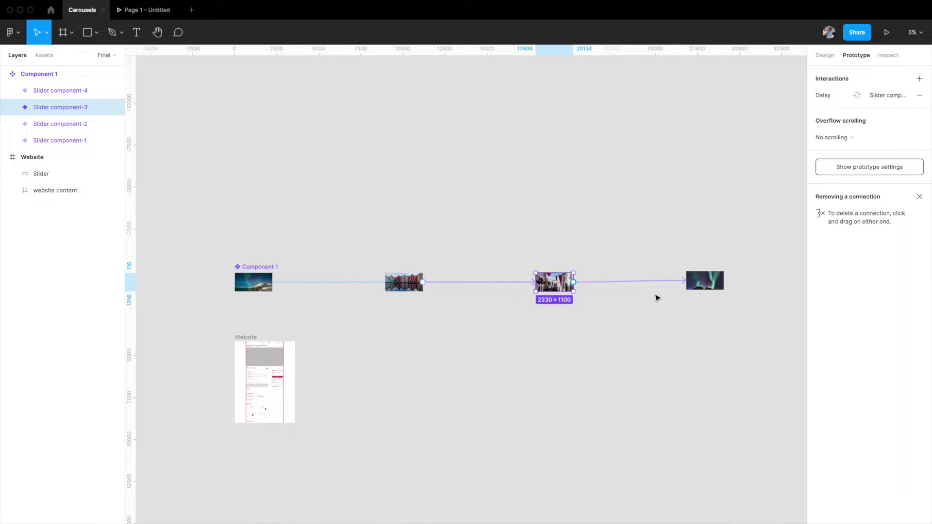
Step: Link Slider component-4 back to Slider component-1 after a 1000ms delay
click(696, 288)
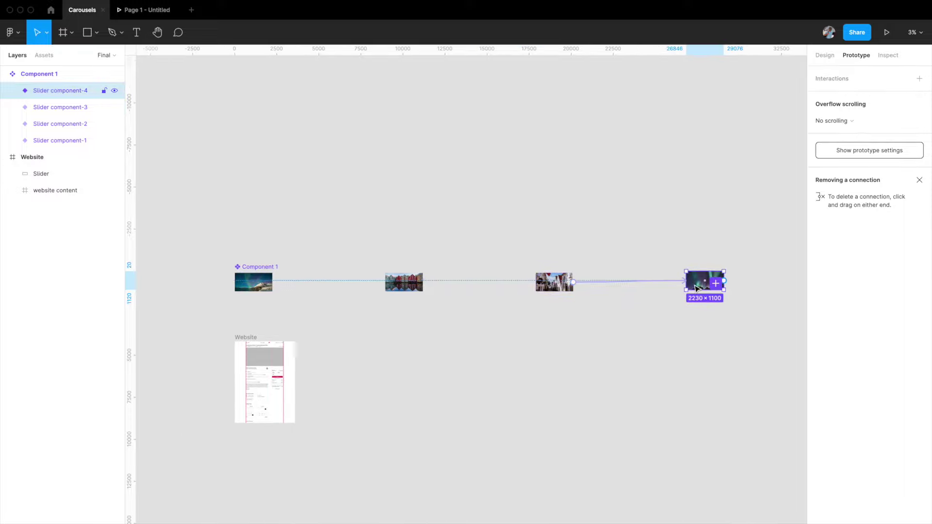
scroll(685, 336, up, 2)
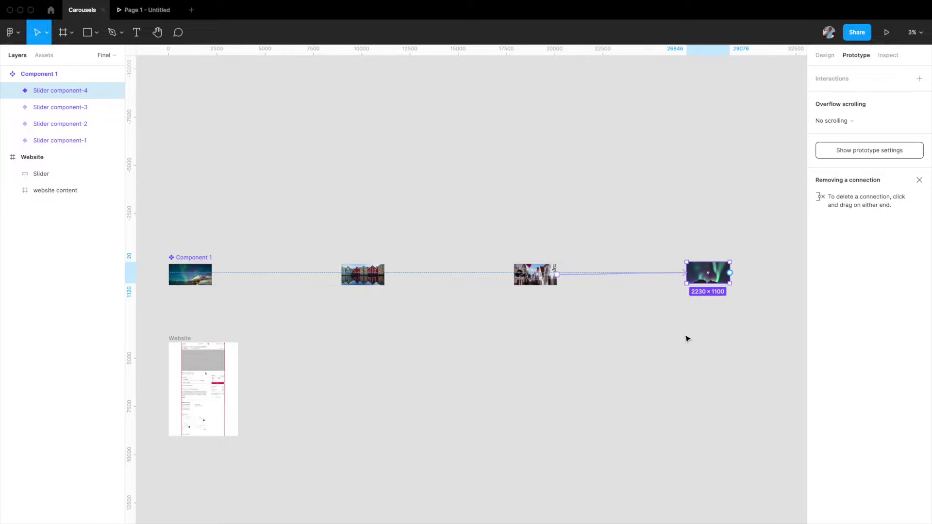
drag(730, 272, 211, 286)
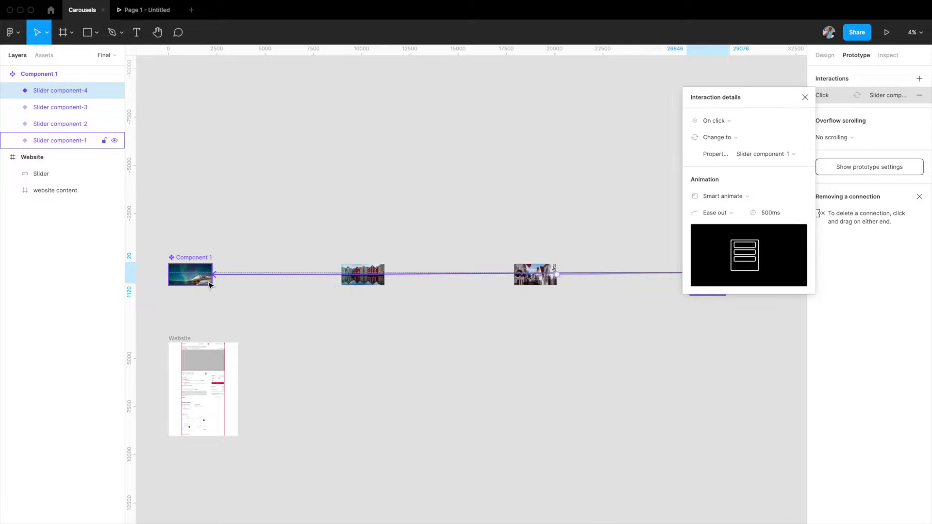
click(735, 125)
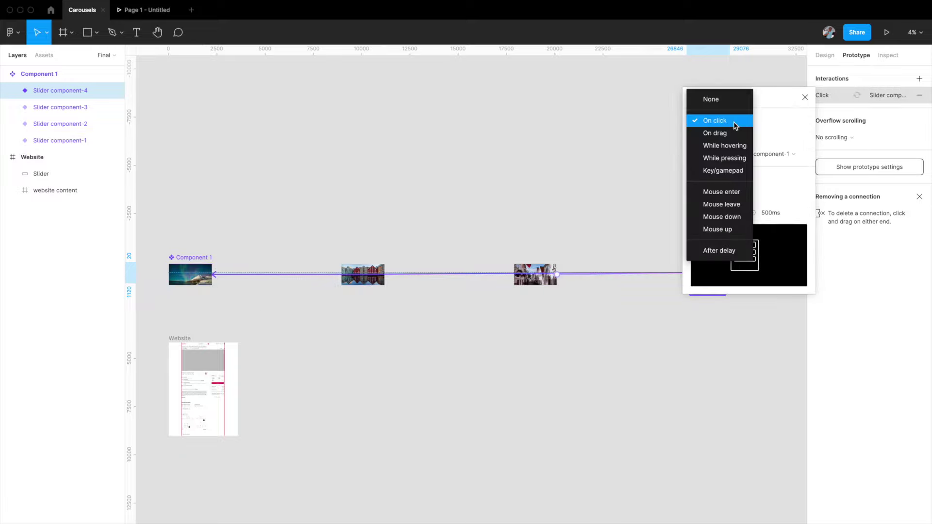
click(742, 252)
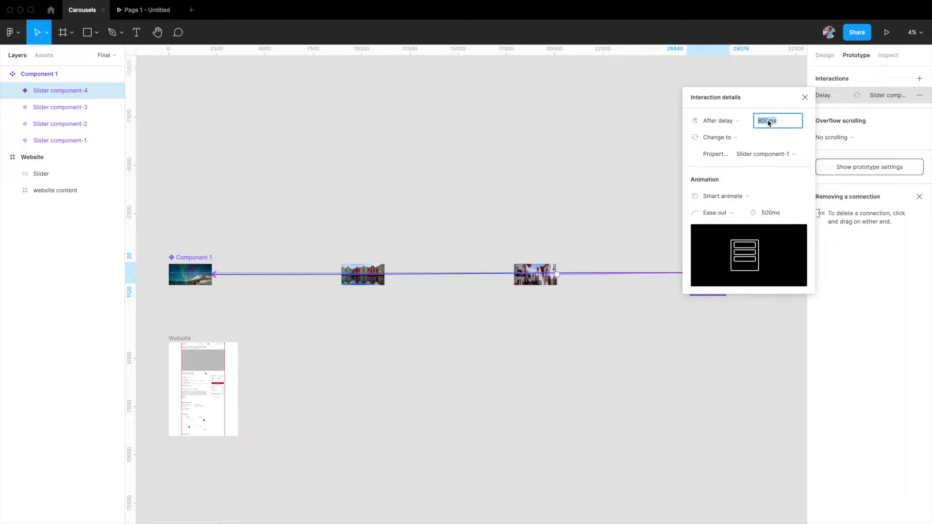
text(1000)
key(Return)
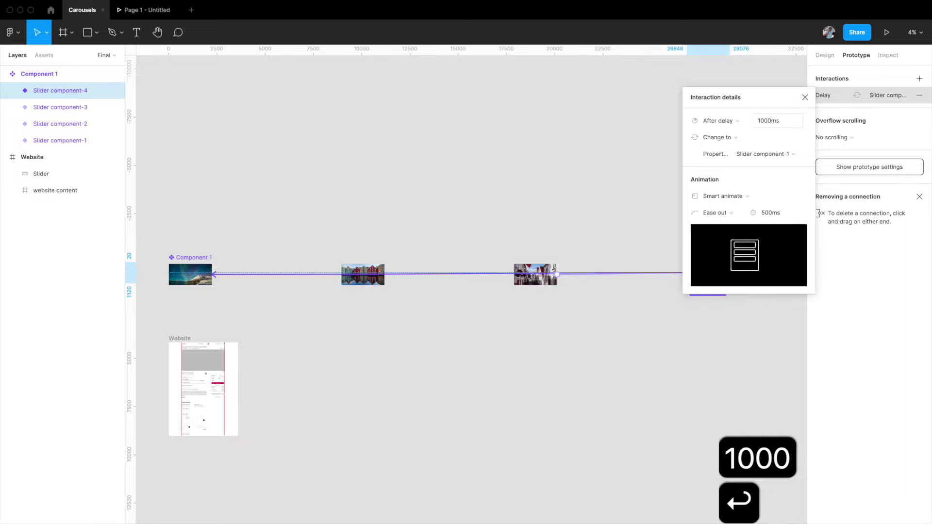
click(447, 362)
scroll(447, 362, left, 1)
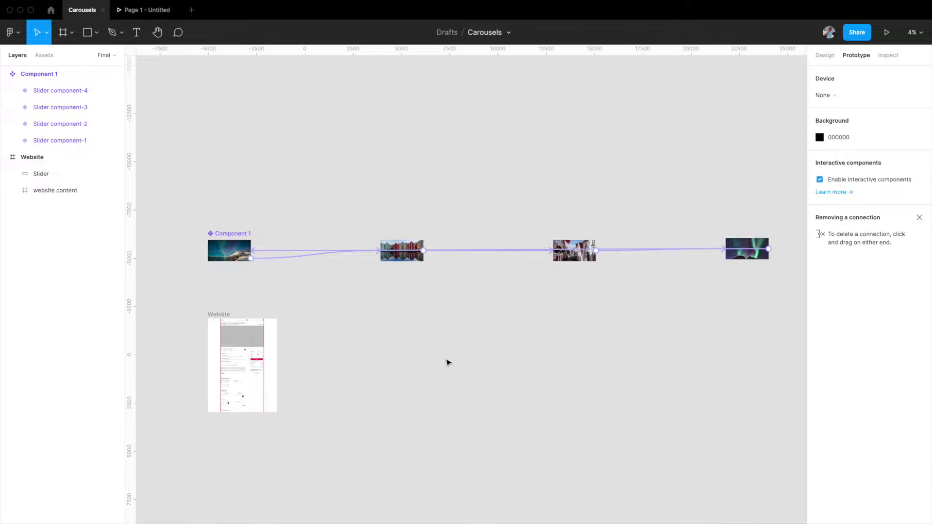
Step: Select the Component 1 set, then reveal it in Assets under the Final page's local components
click(225, 234)
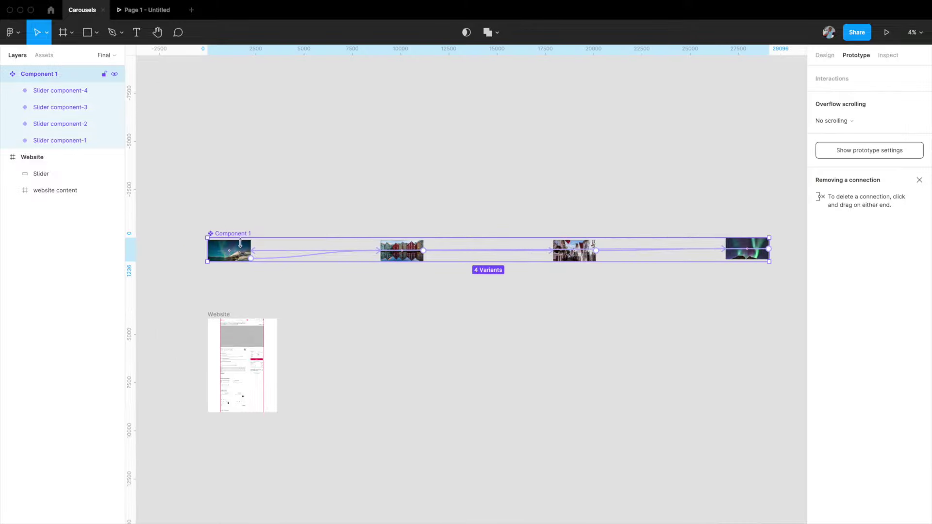
scroll(233, 257, up, 5)
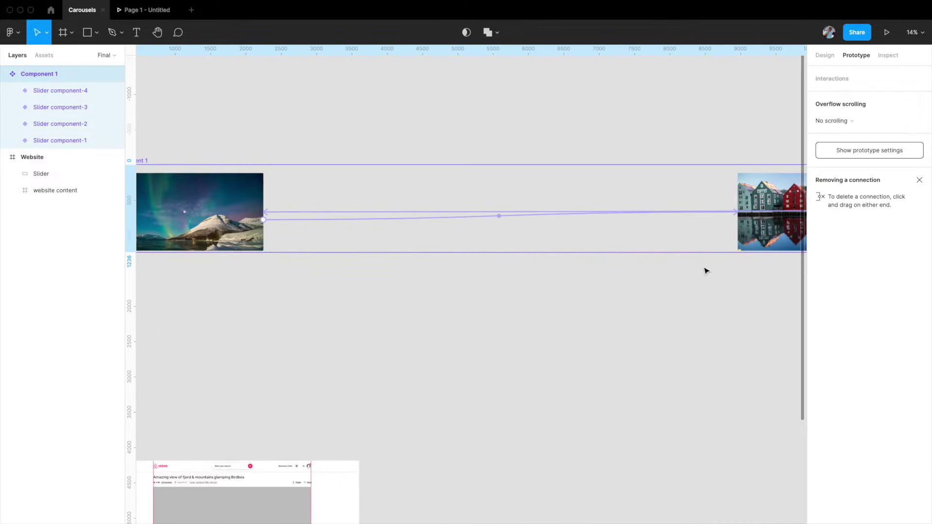
scroll(703, 267, down, 3)
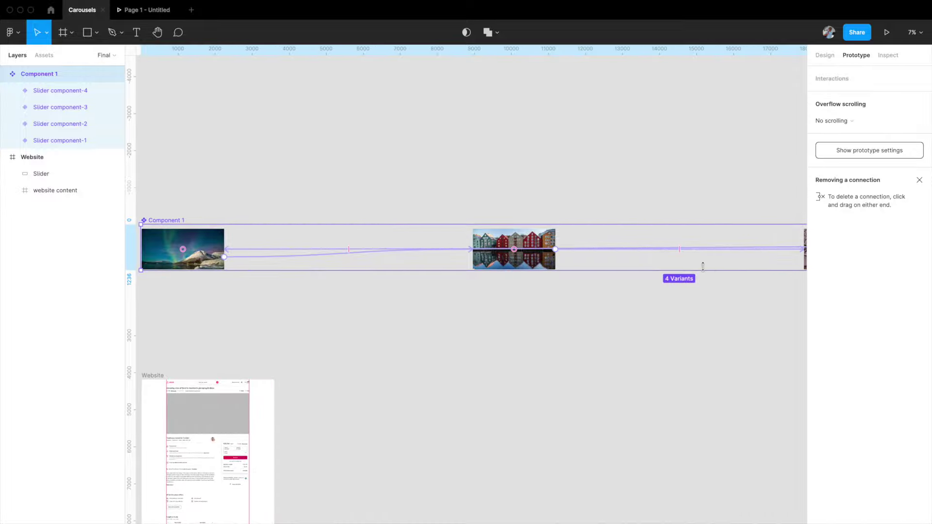
scroll(703, 267, down, 3)
scroll(500, 358, down, 1)
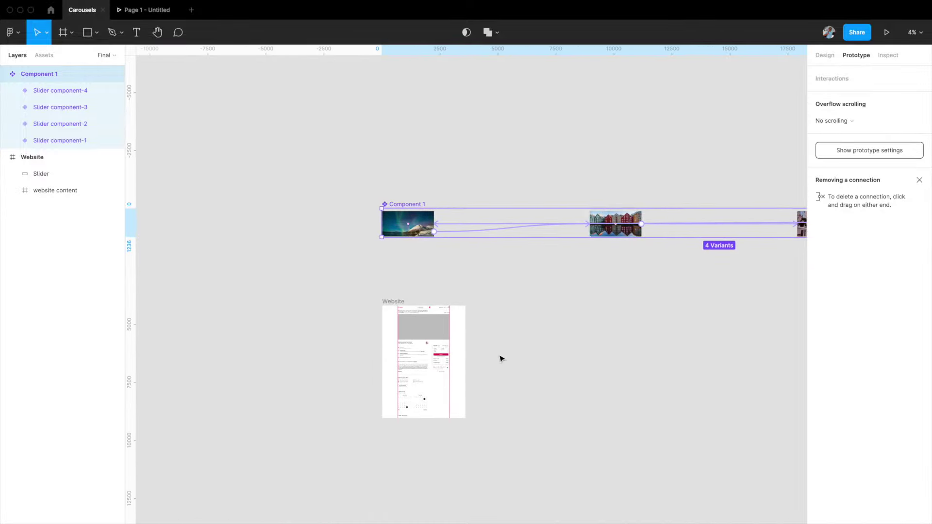
scroll(500, 358, up, 3)
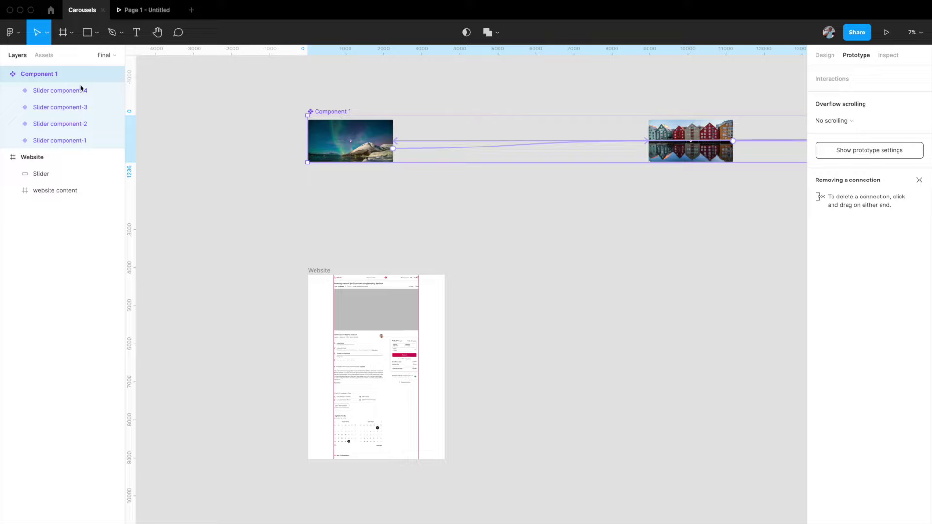
click(48, 57)
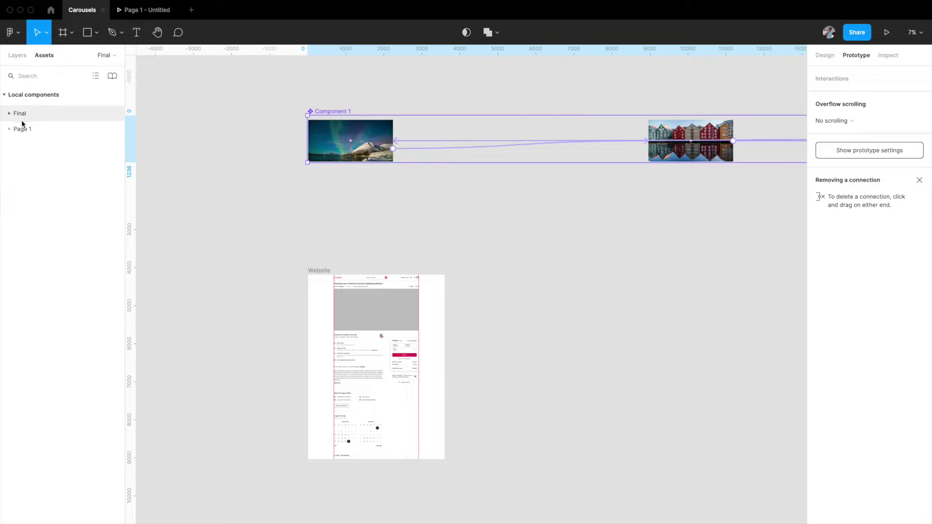
click(9, 114)
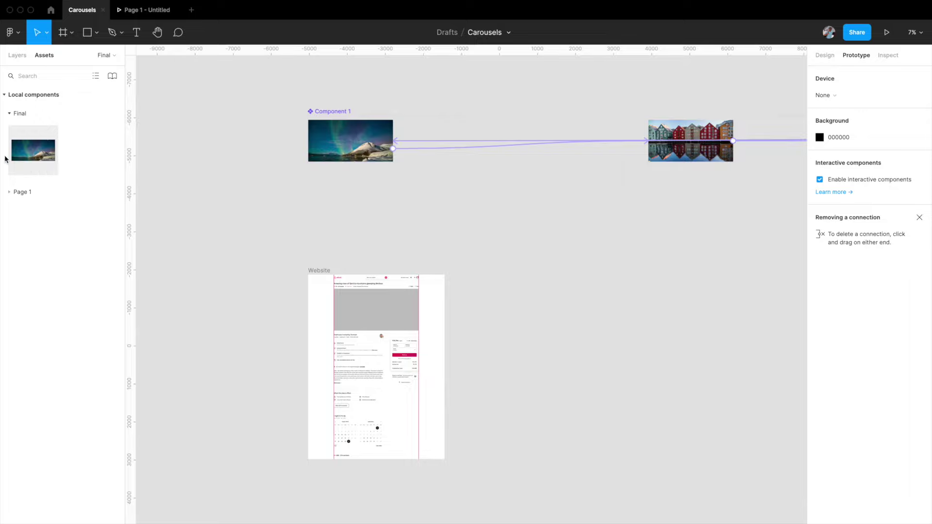
scroll(209, 252, down, 2)
scroll(210, 252, up, 5)
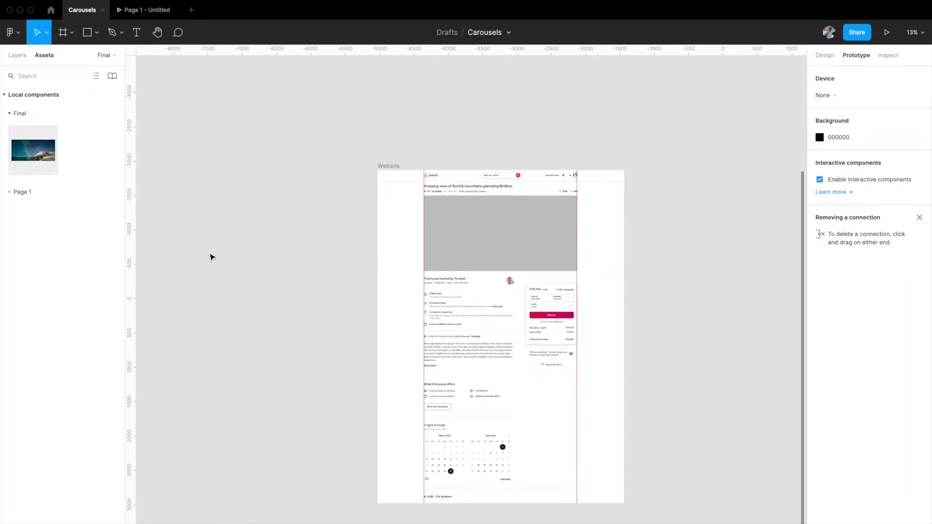
Step: Drop a Component 1 instance onto the Website hero area and delete the grey placeholder
drag(30, 150, 572, 232)
key(BackSpace)
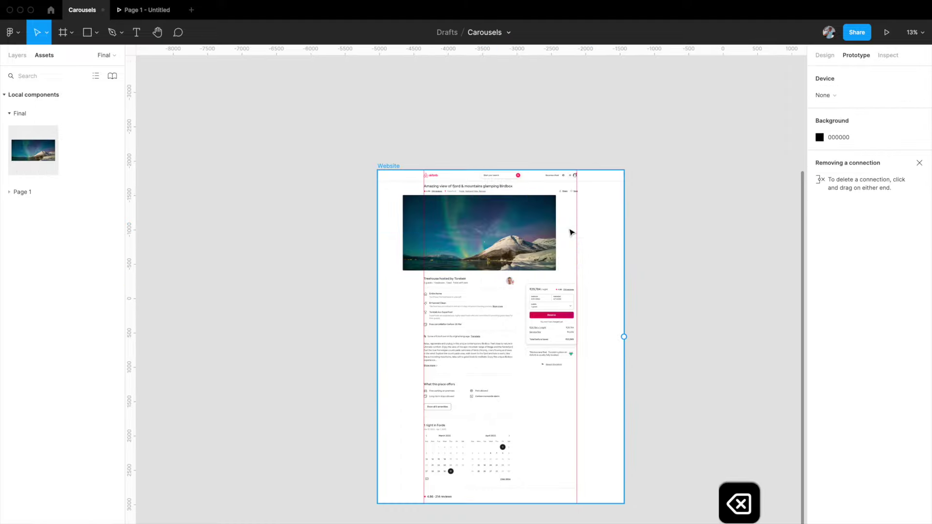
click(825, 55)
scroll(454, 245, up, 5)
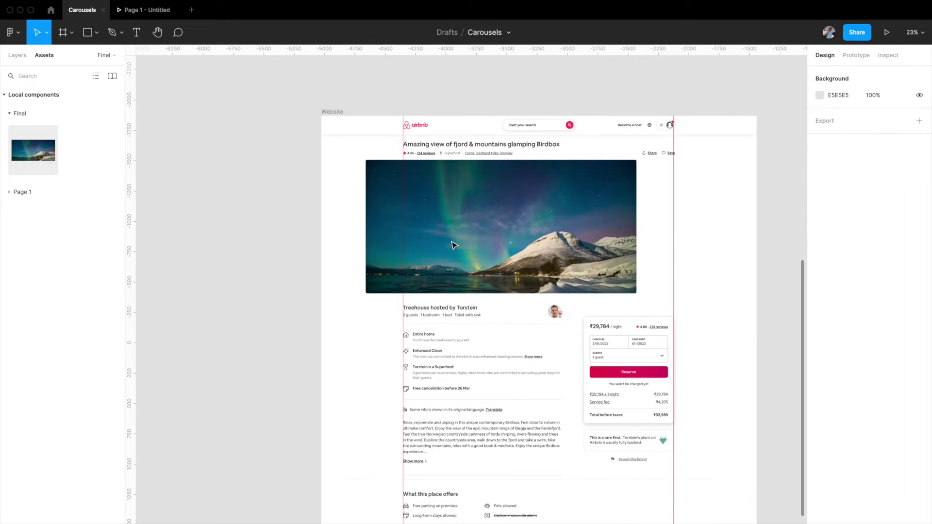
Step: Centre the carousel horizontally in the Website frame and nudge it just below the listing title
click(461, 233)
drag(500, 204, 535, 209)
click(837, 74)
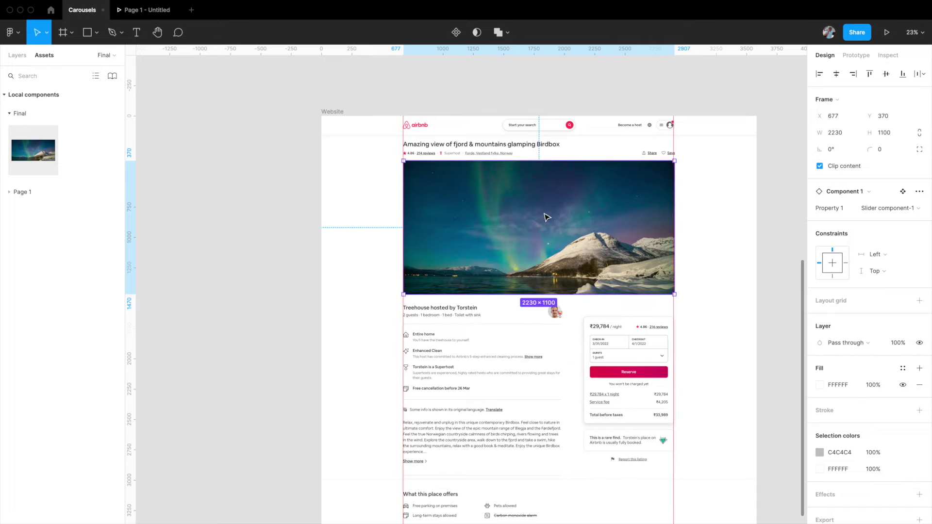
key(shift+Down)
key(shift+Down)
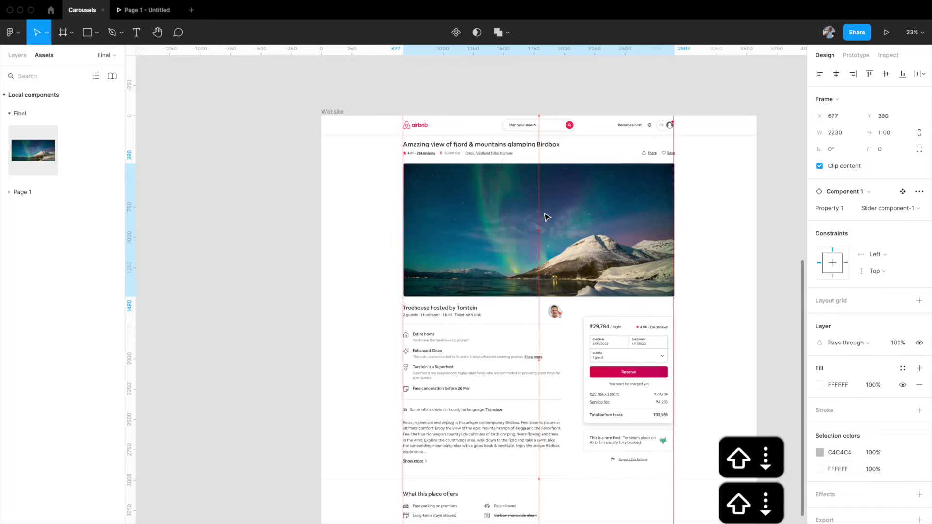
drag(467, 238, 470, 236)
scroll(469, 237, up, 5)
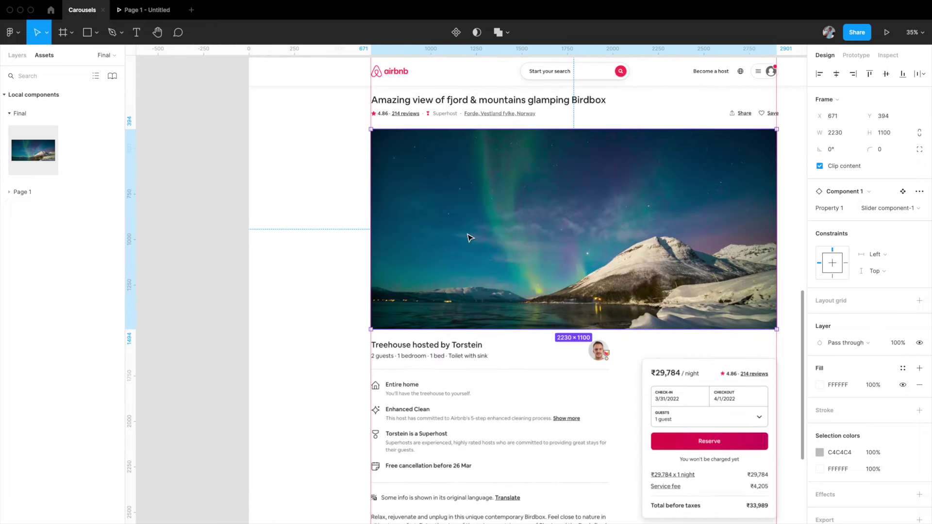
key(Down)
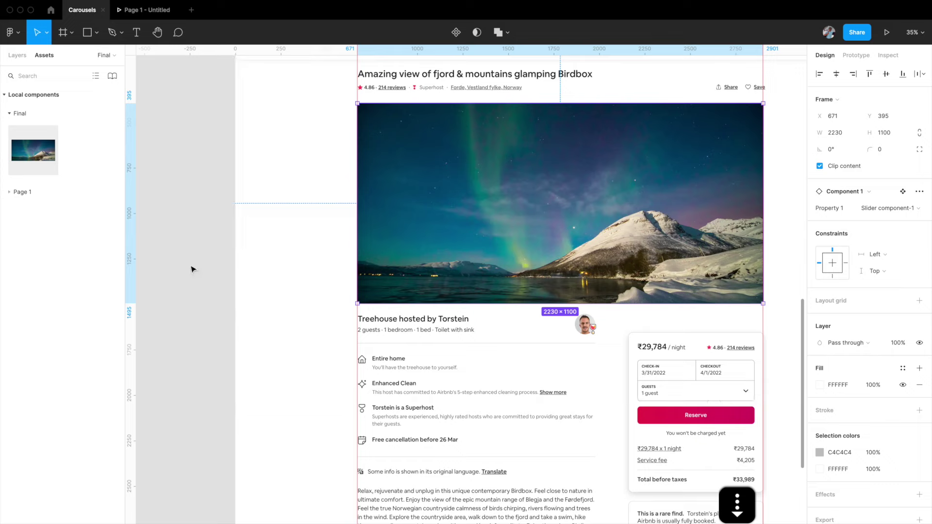
click(174, 270)
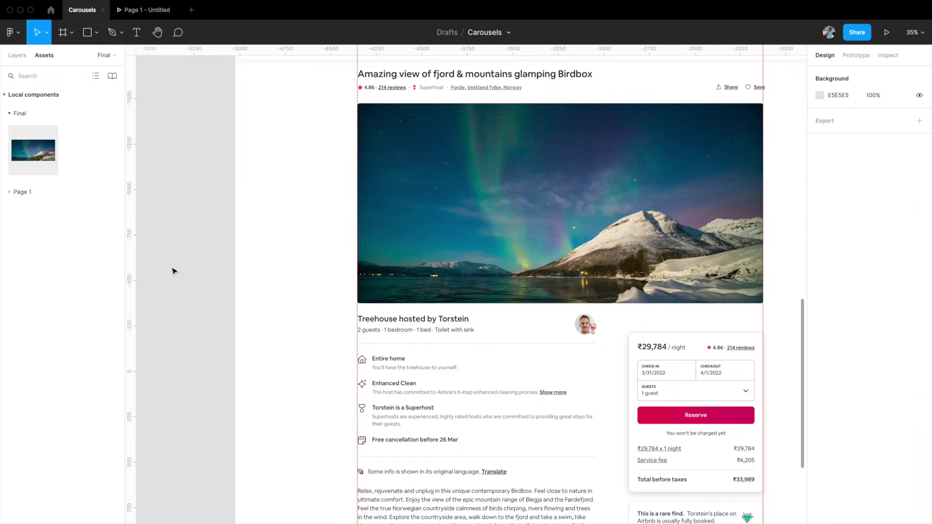
scroll(389, 229, down, 2)
scroll(277, 87, up, 2)
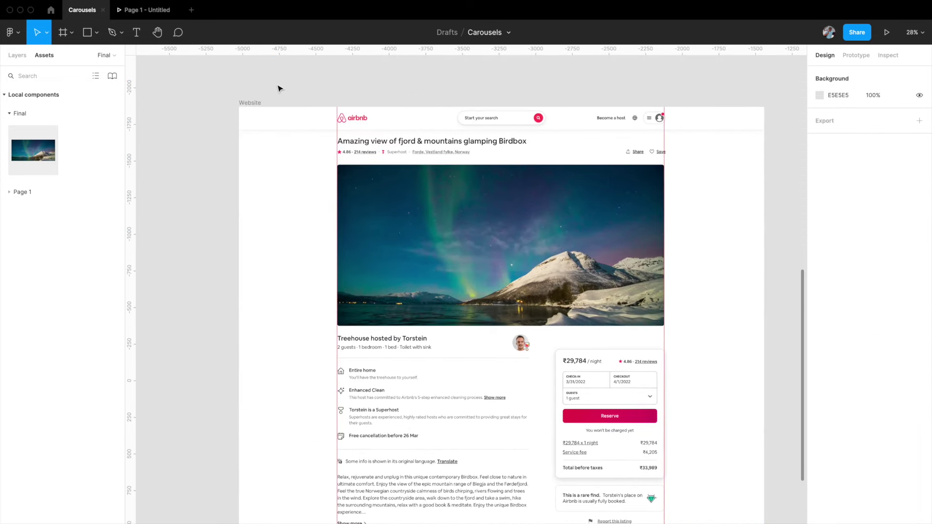
click(254, 105)
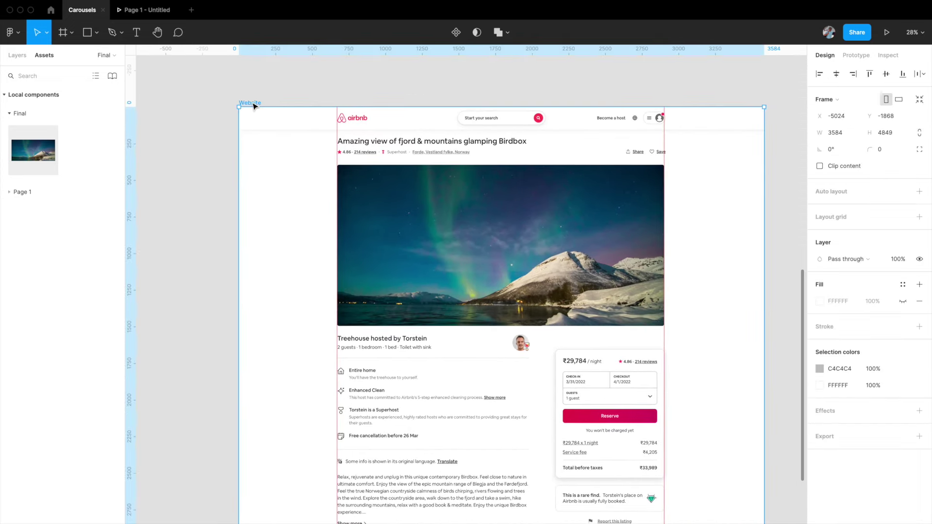
Step: Present the Website frame and view the Final - Carousels prototype with its auto-advancing carousel
click(884, 32)
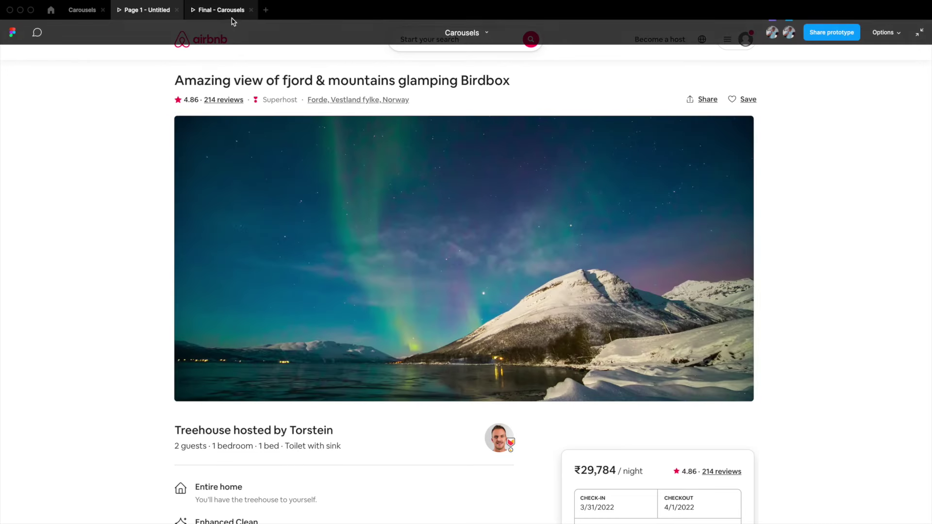
click(223, 10)
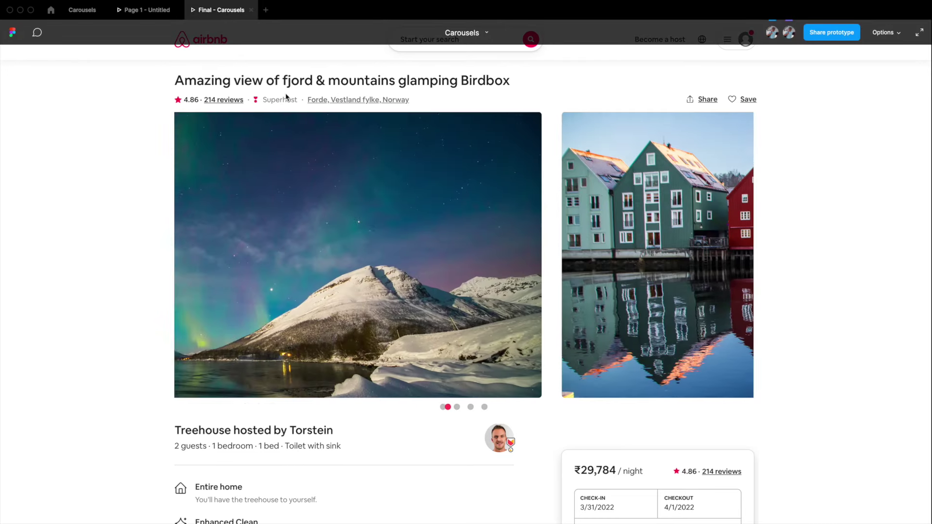